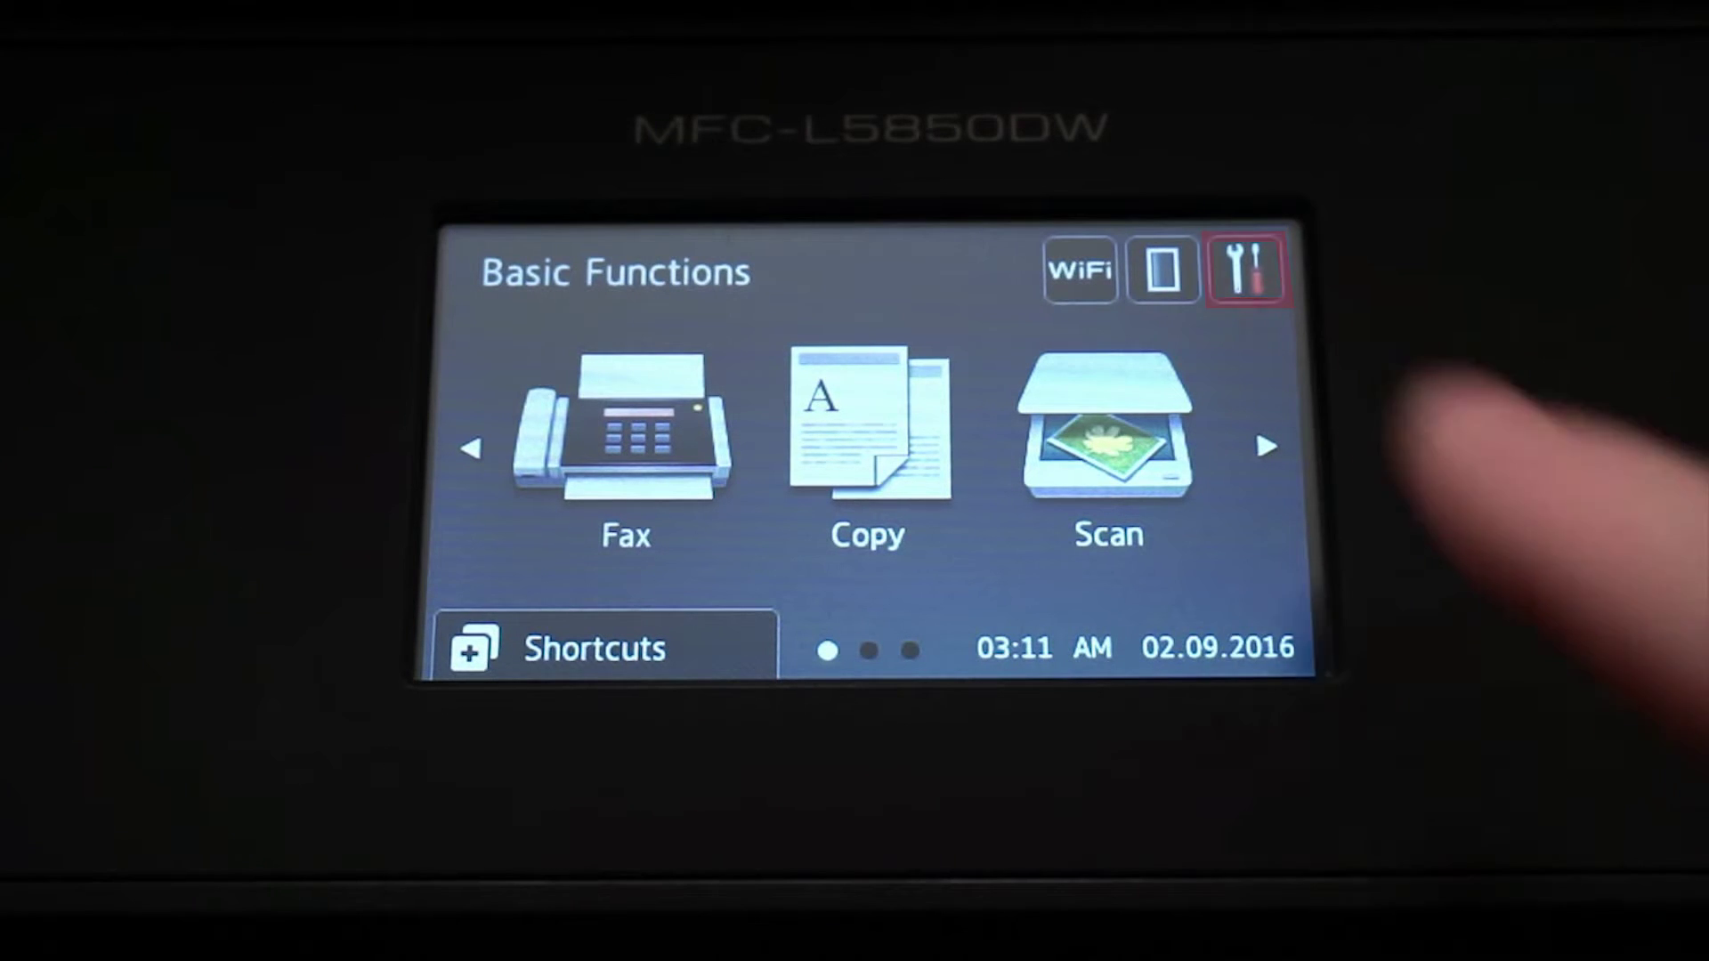
# Print the Network Configuration report from All Settings > Print Reports to find IP 192.168.1.104
pyautogui.click(1247, 269)
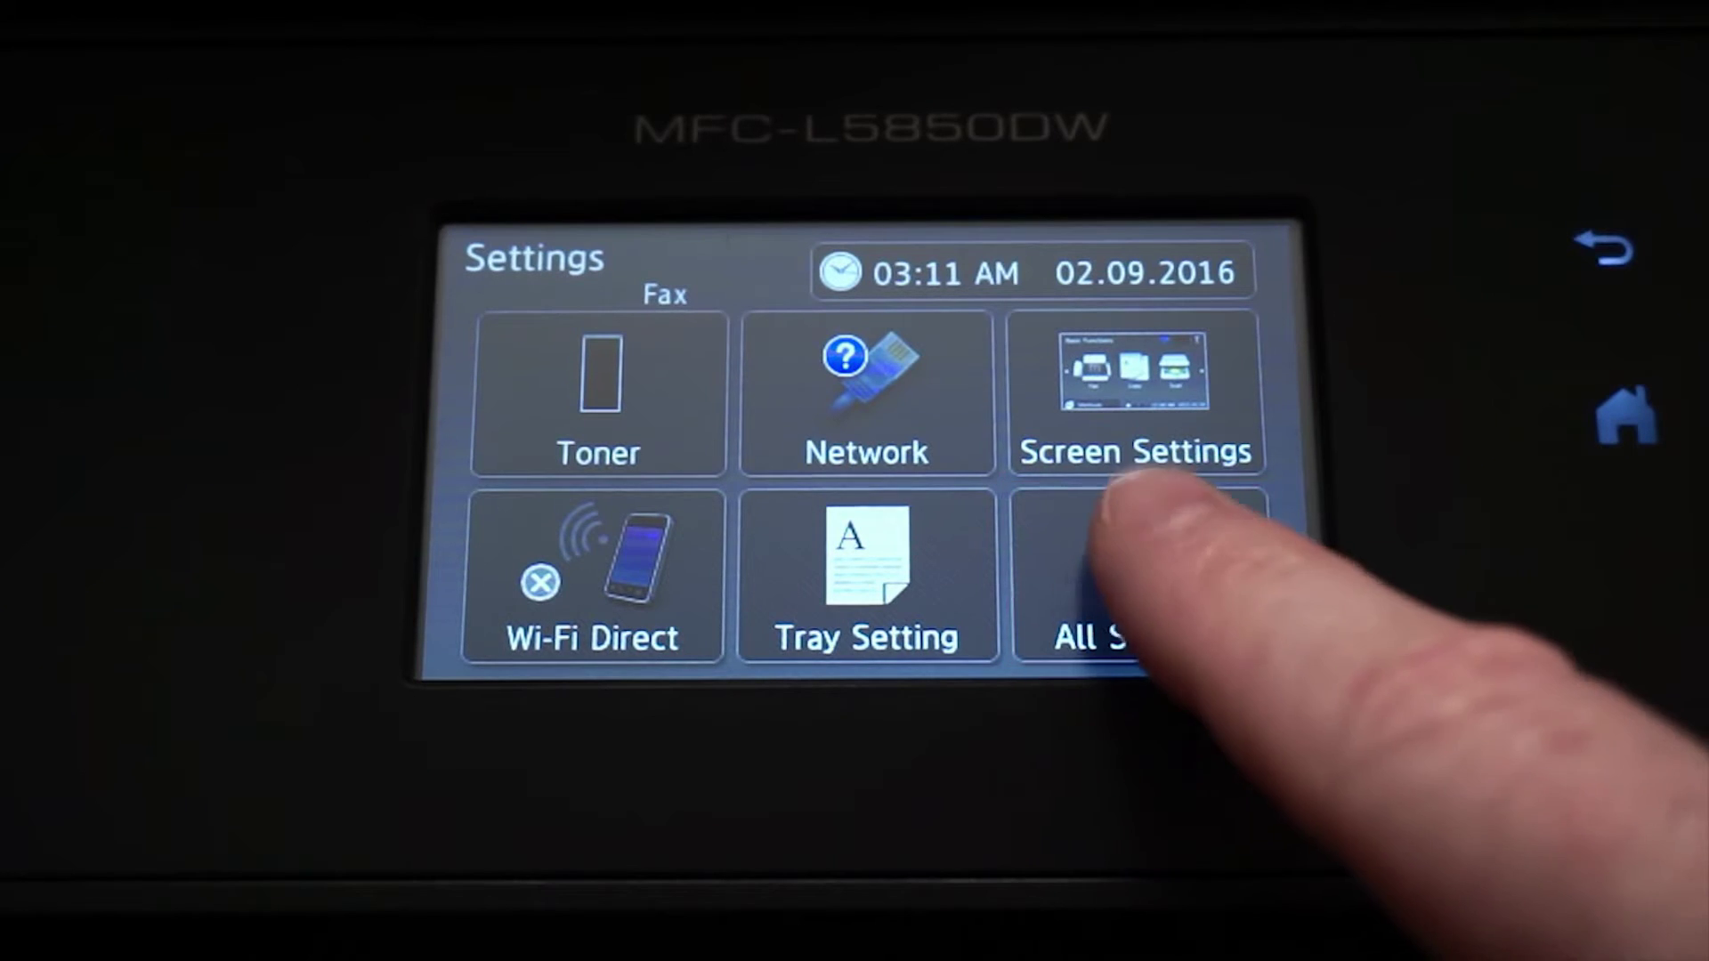
pyautogui.click(1144, 578)
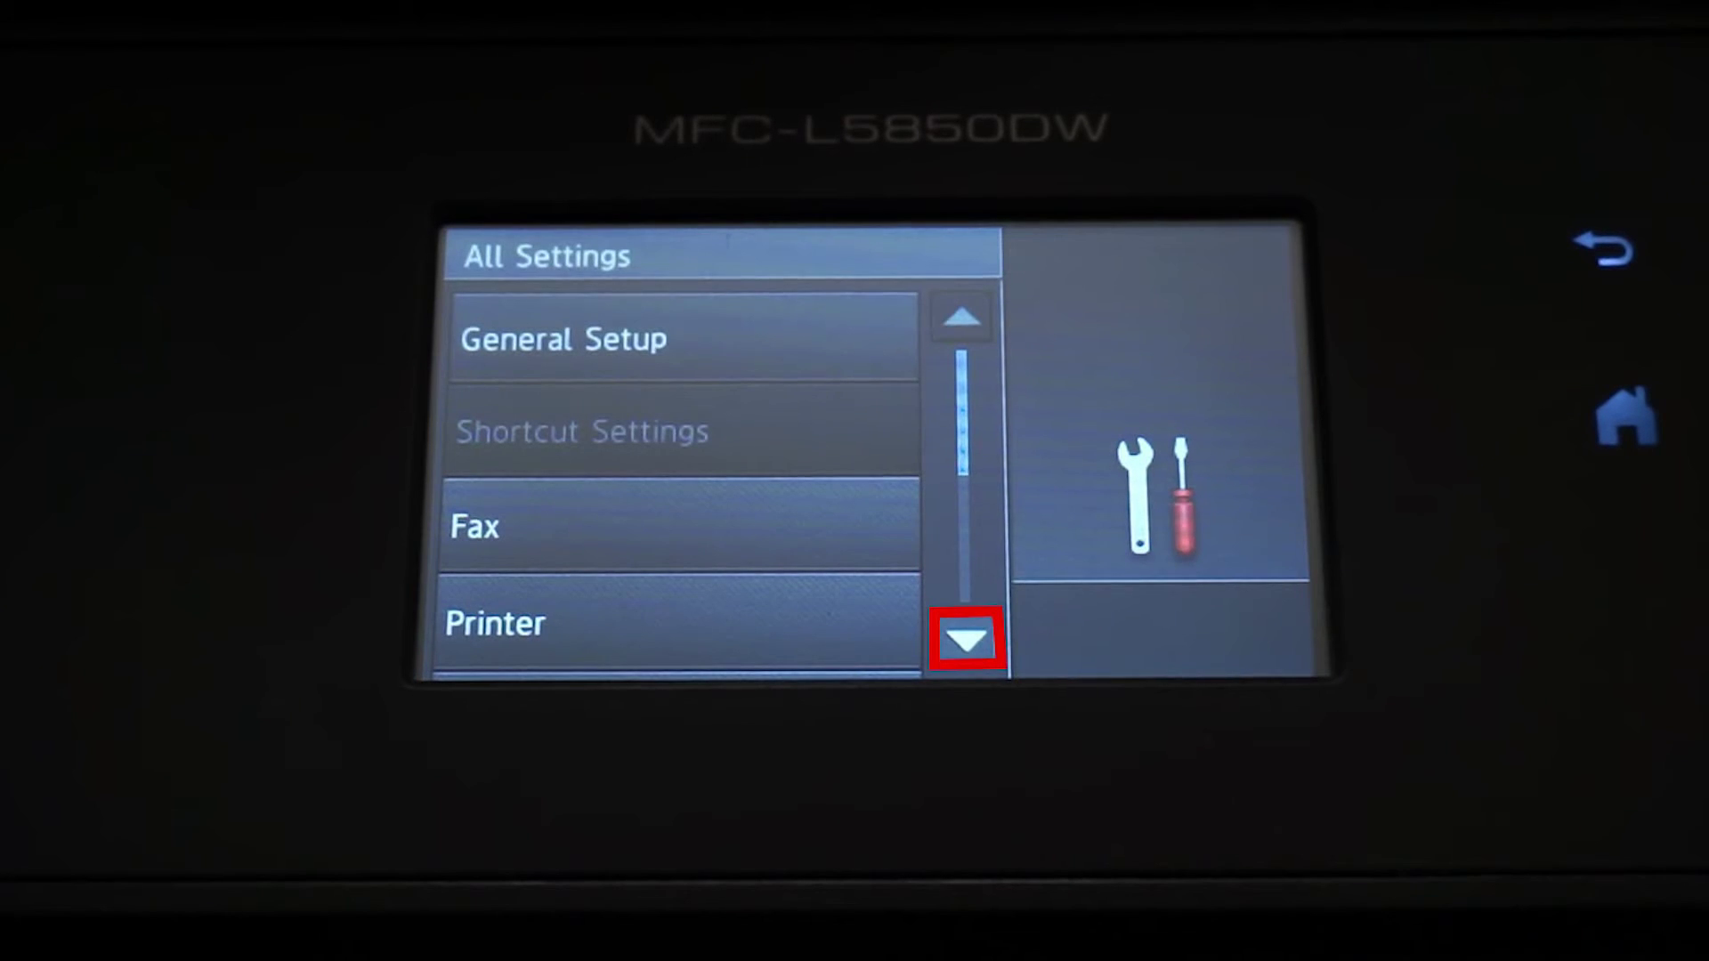
pyautogui.click(966, 639)
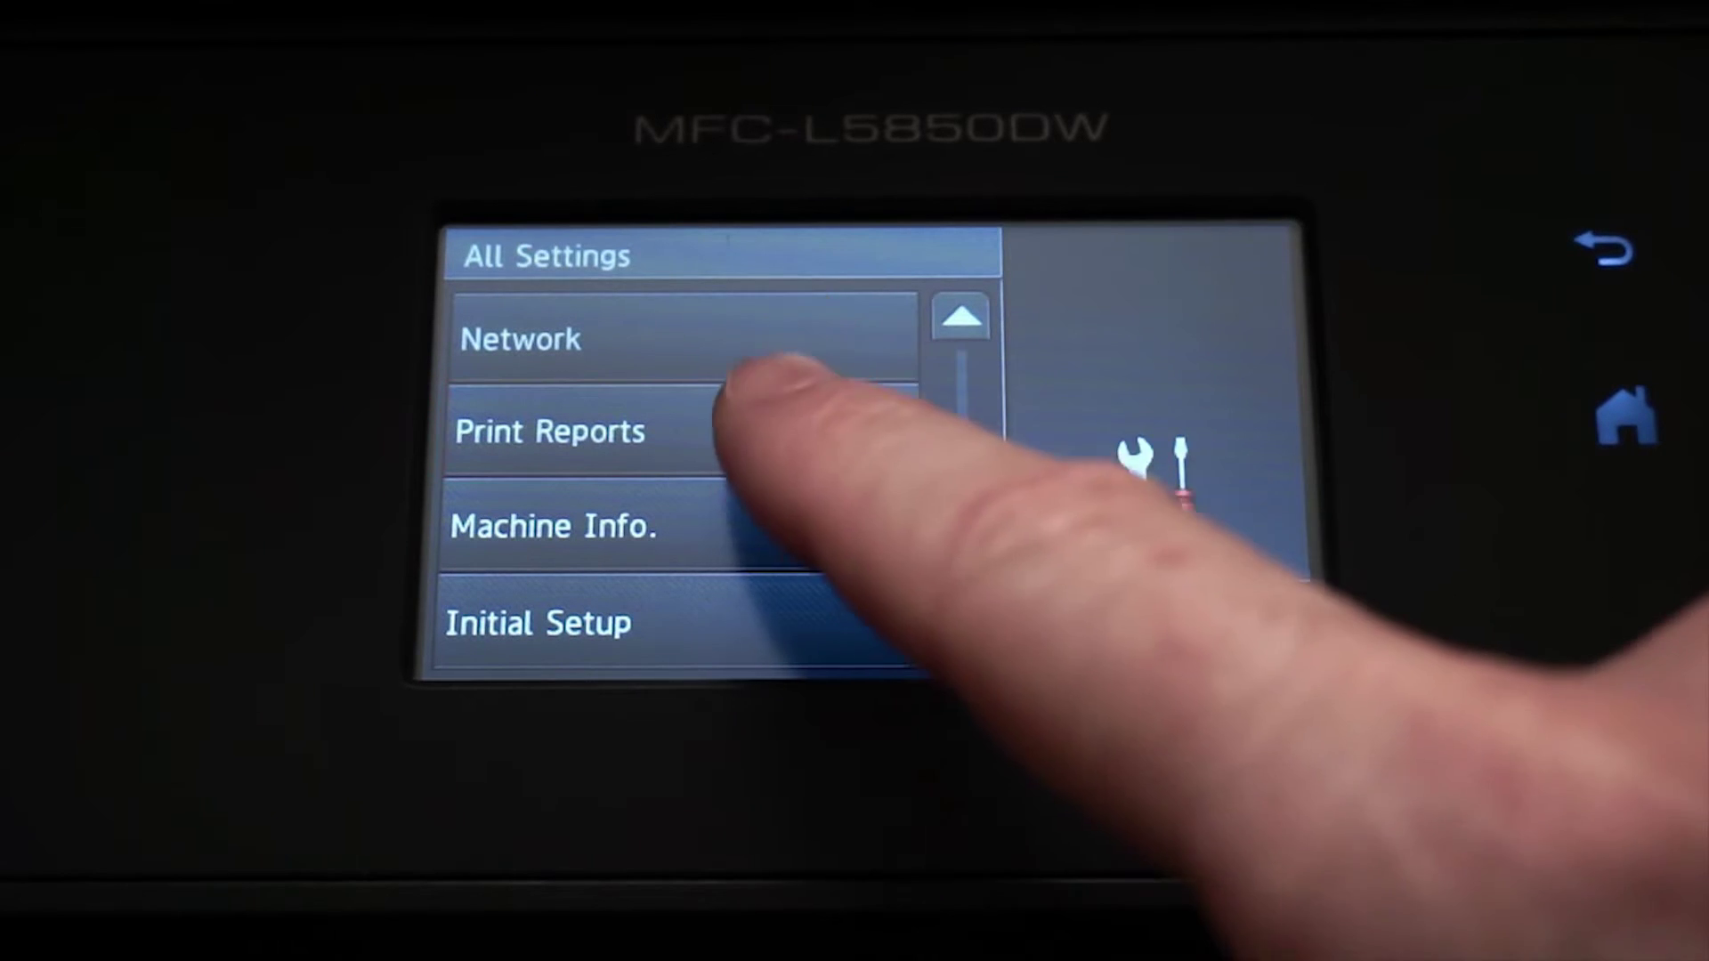
pyautogui.click(765, 423)
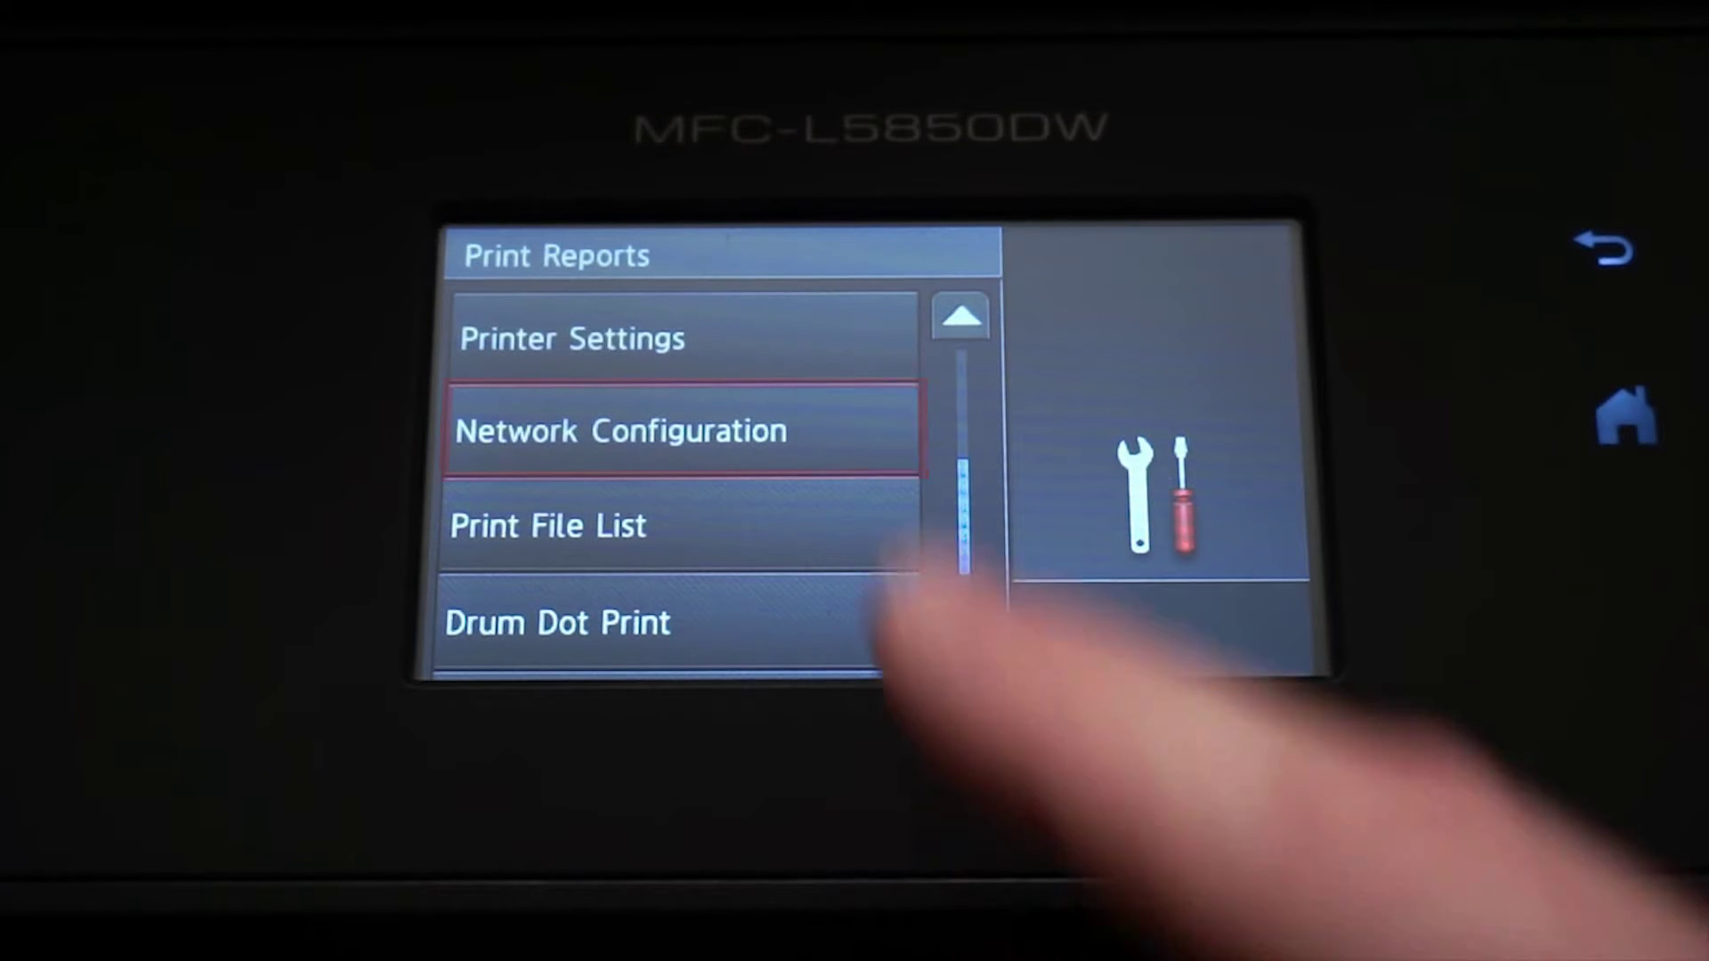
pyautogui.click(801, 401)
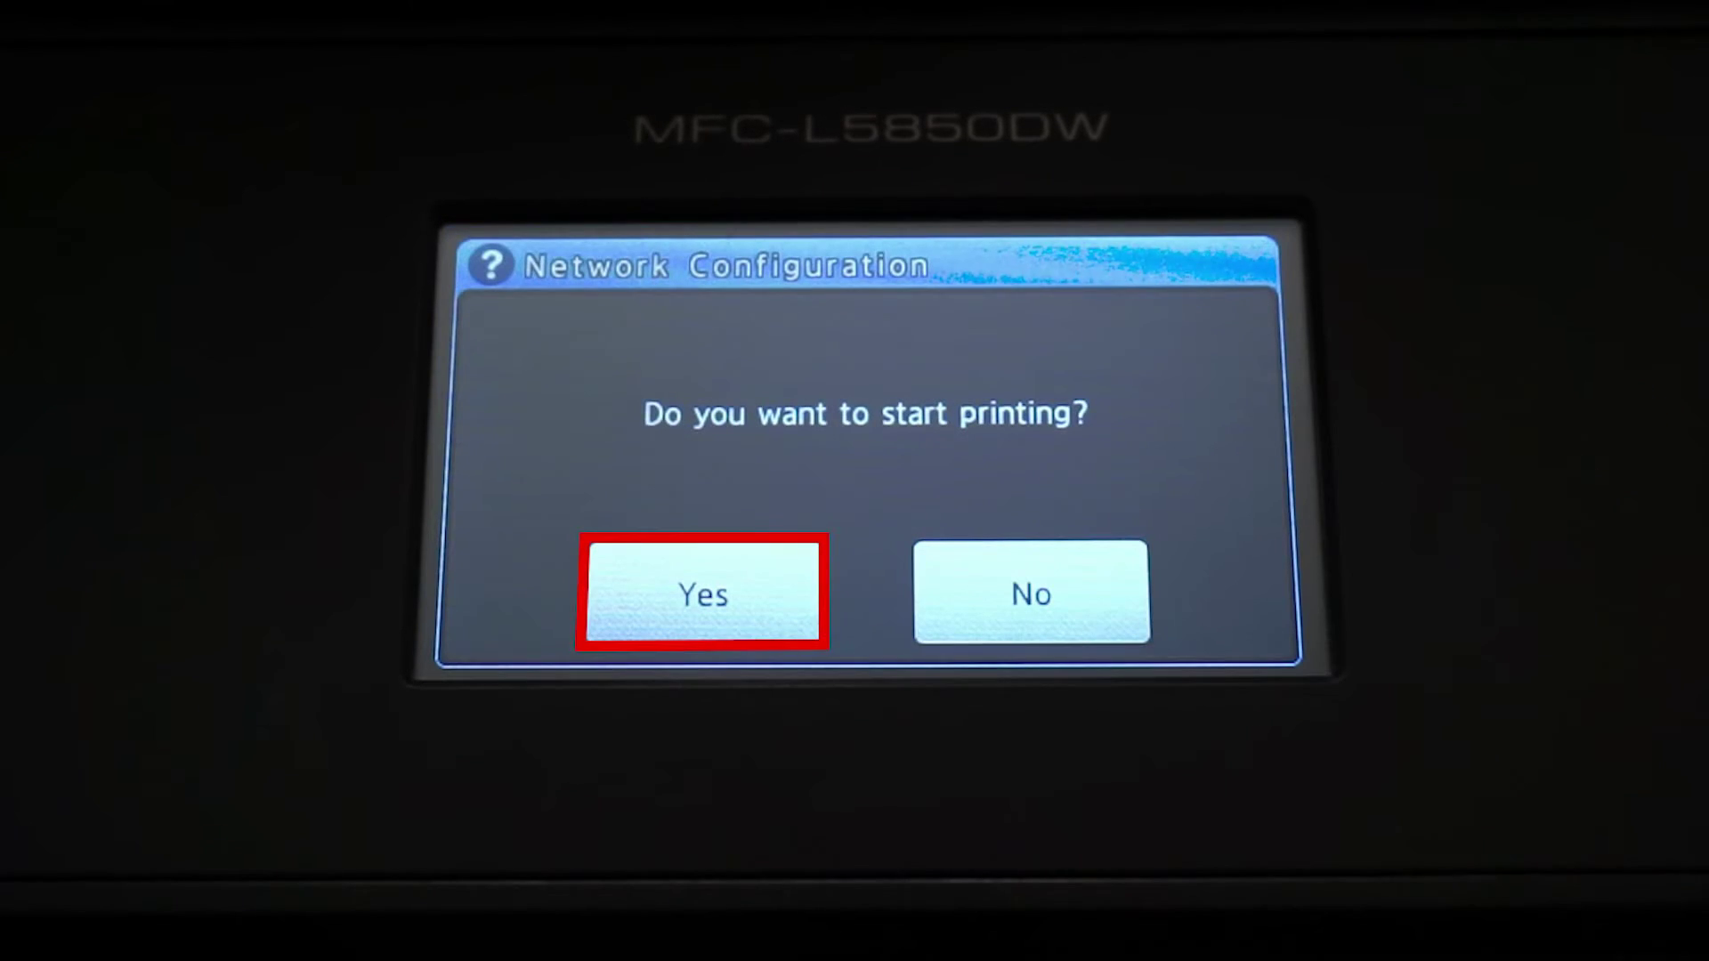
pyautogui.click(704, 592)
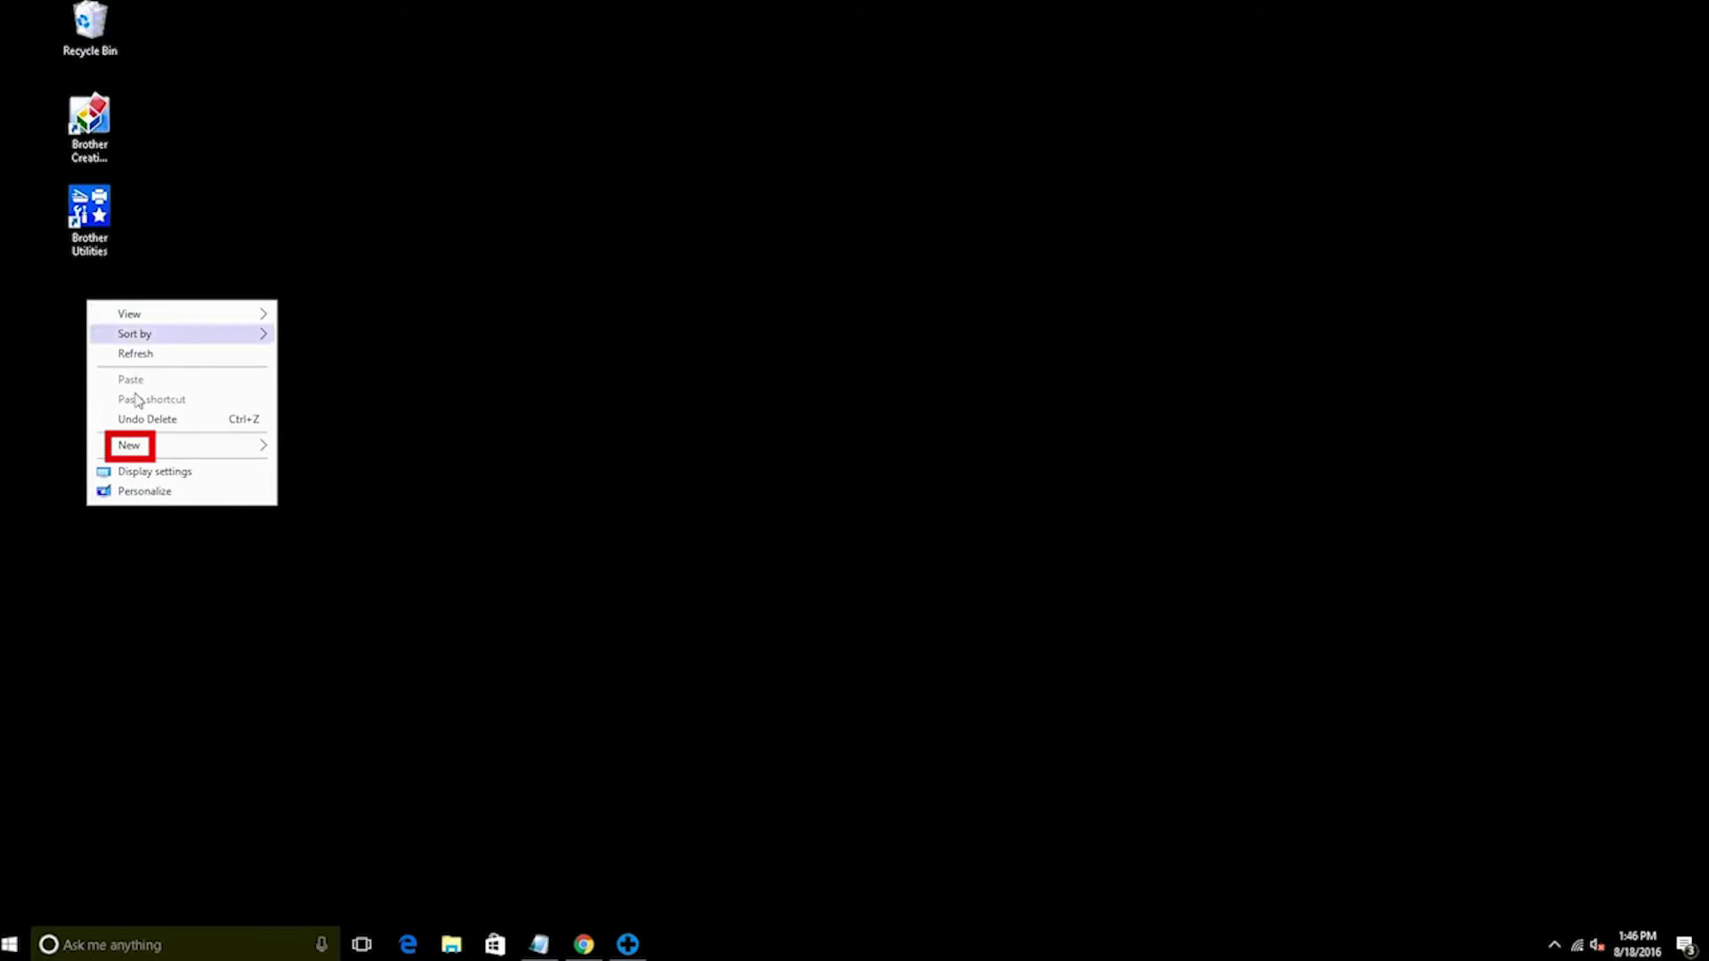
# Share the desktop Network Scan folder from its Properties Sharing settings
pyautogui.moveTo(142, 447)
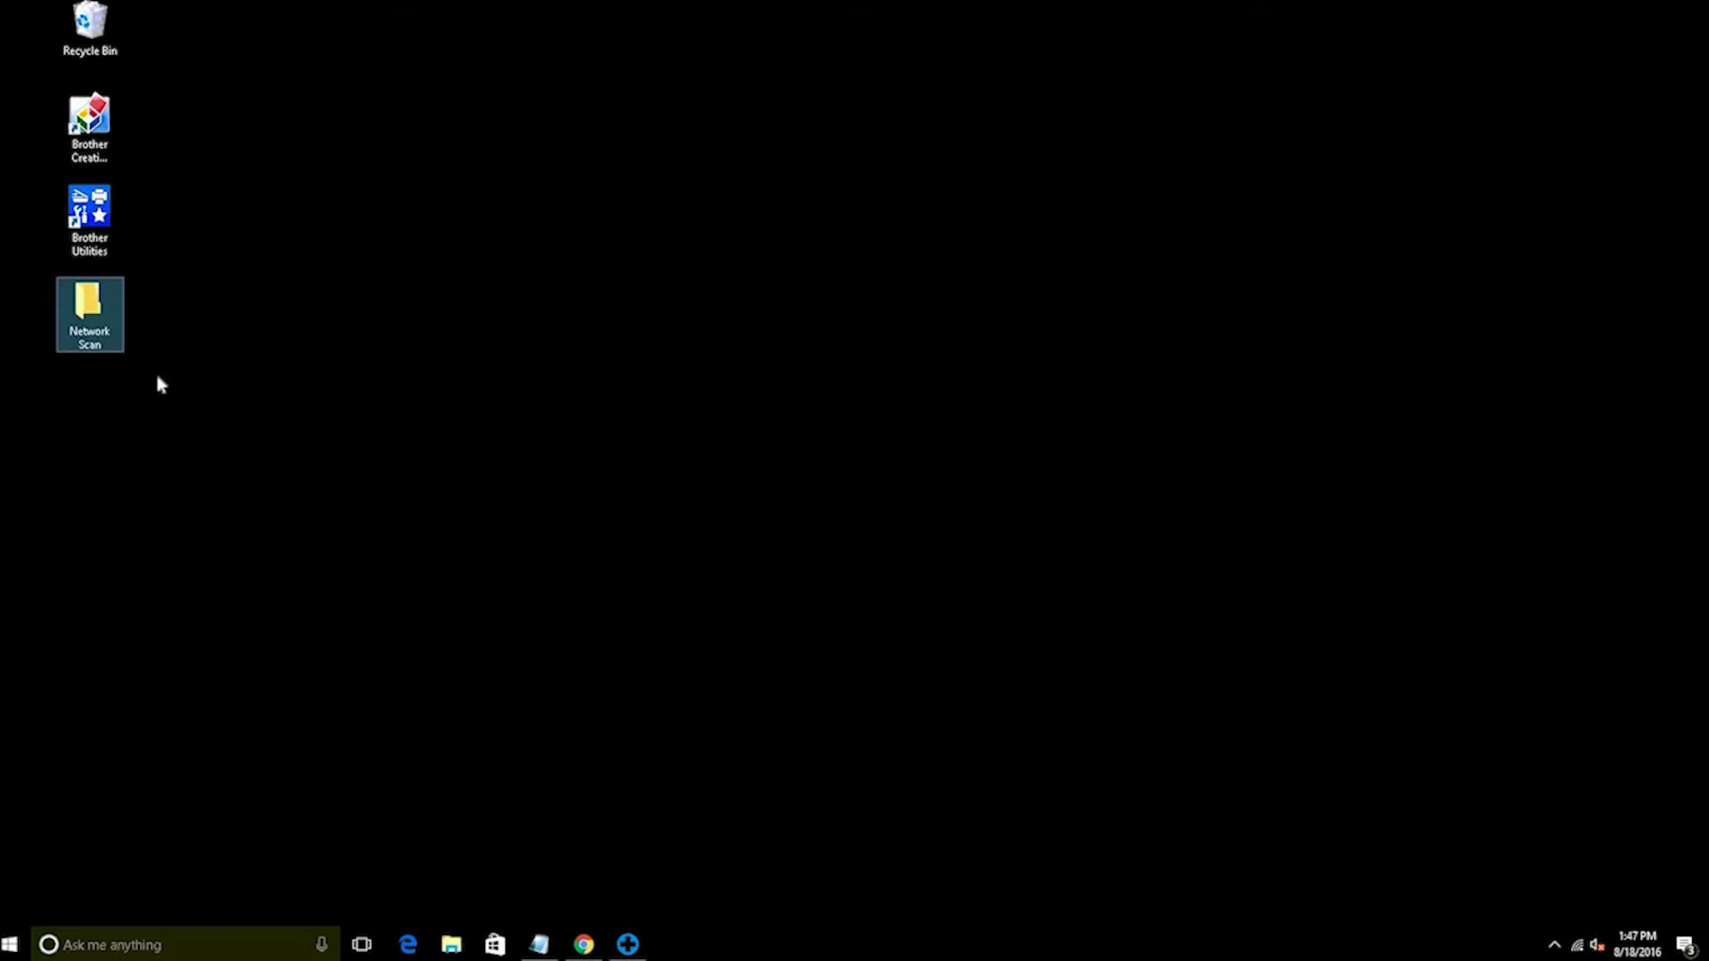
pyautogui.rightClick(94, 335)
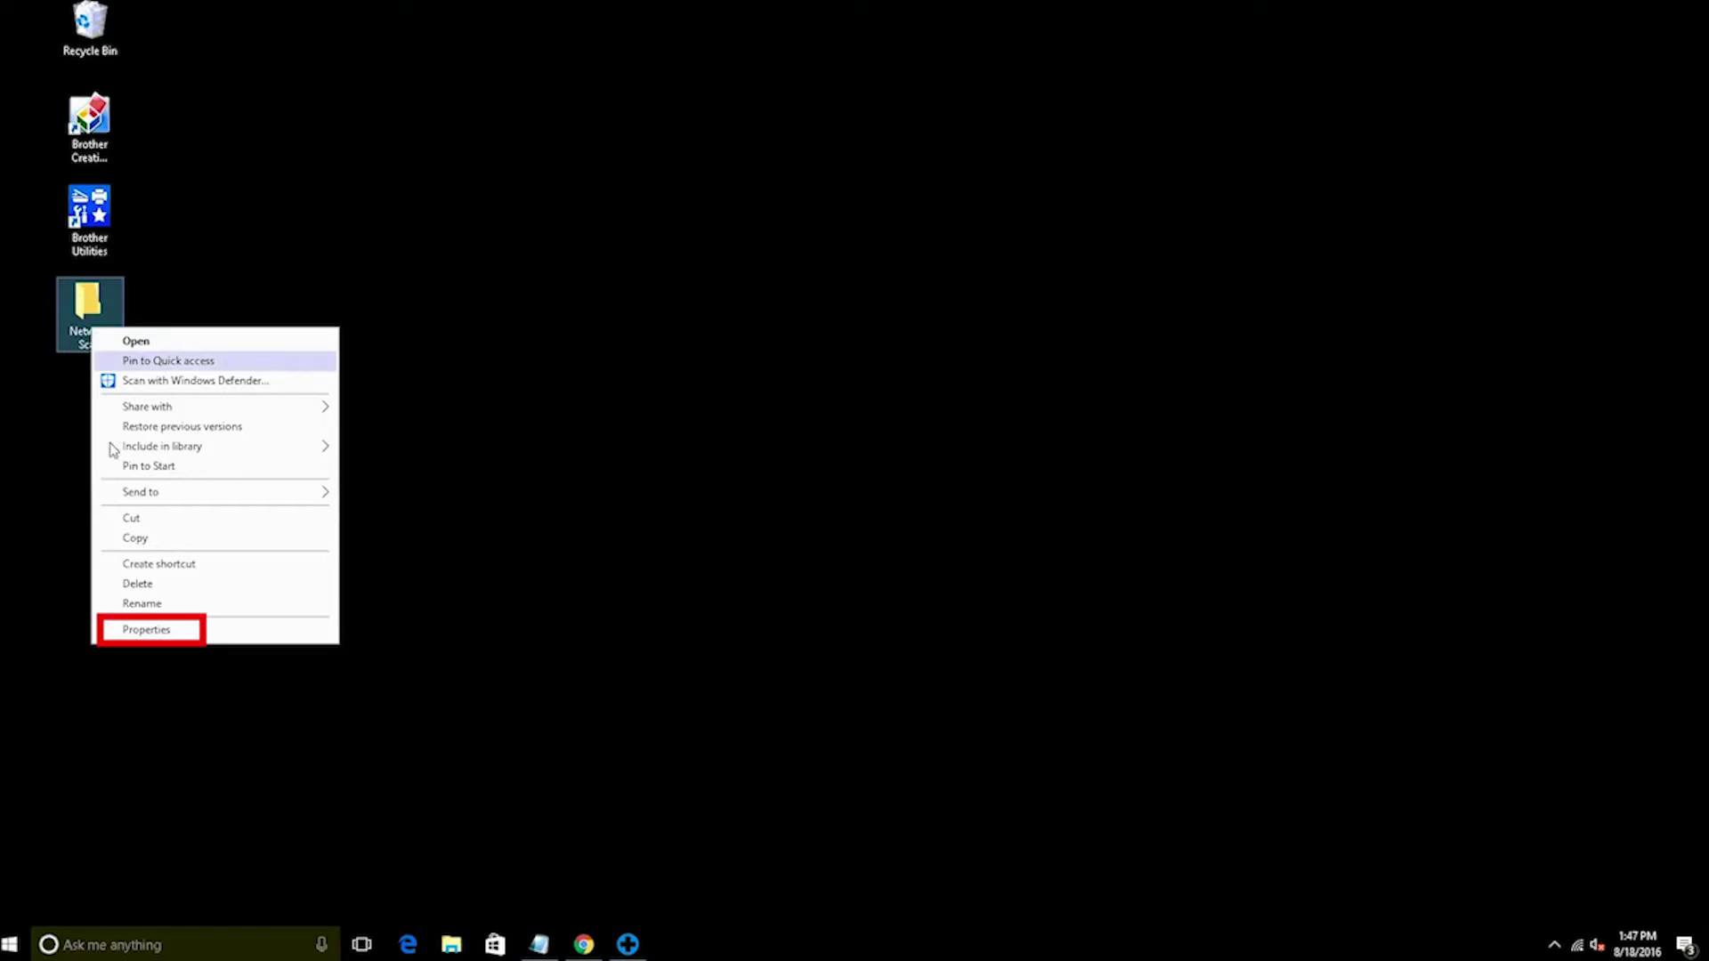
pyautogui.click(175, 630)
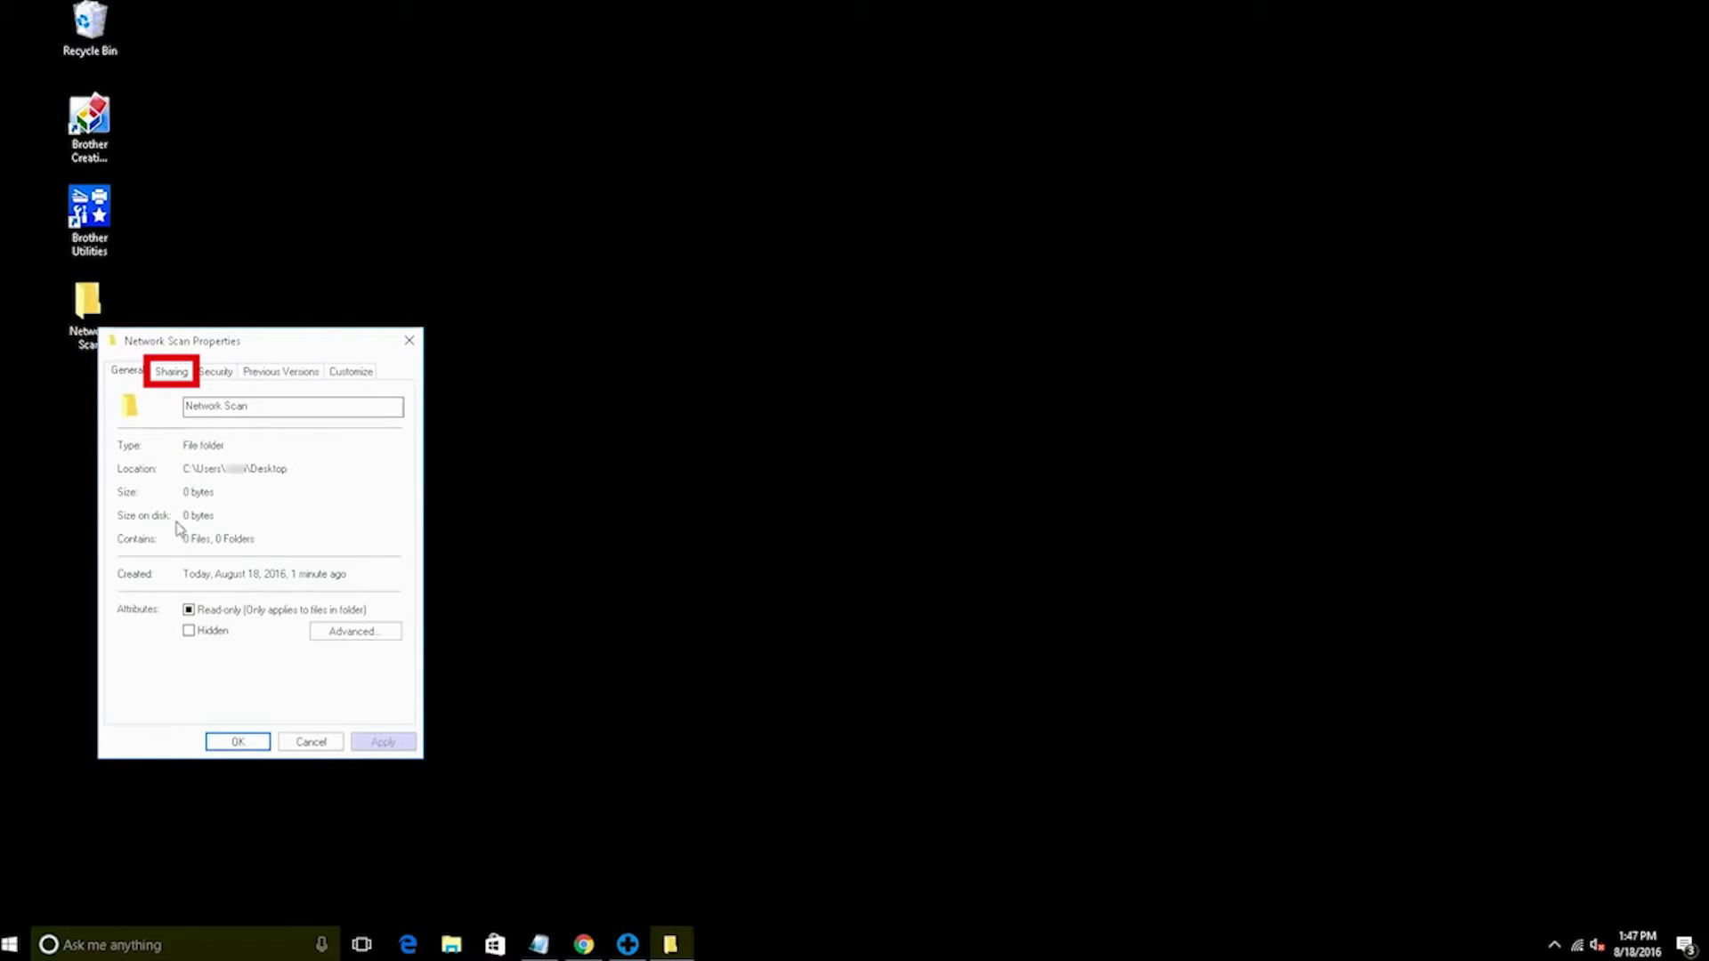
pyautogui.click(172, 372)
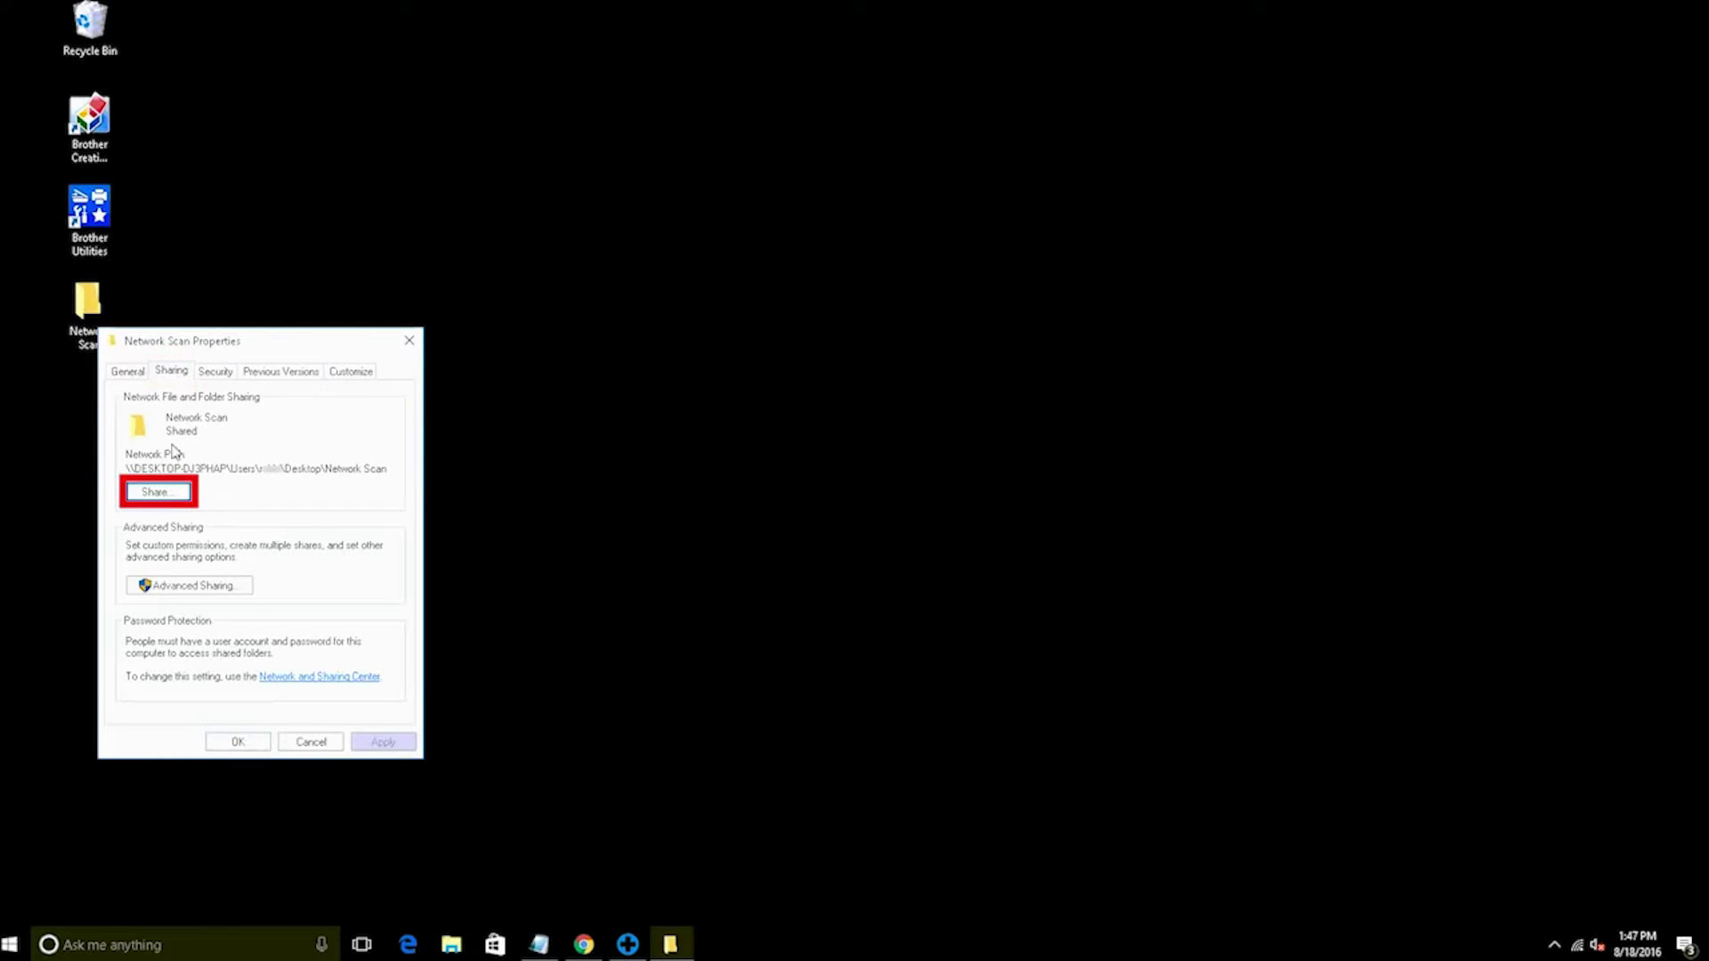
pyautogui.click(171, 495)
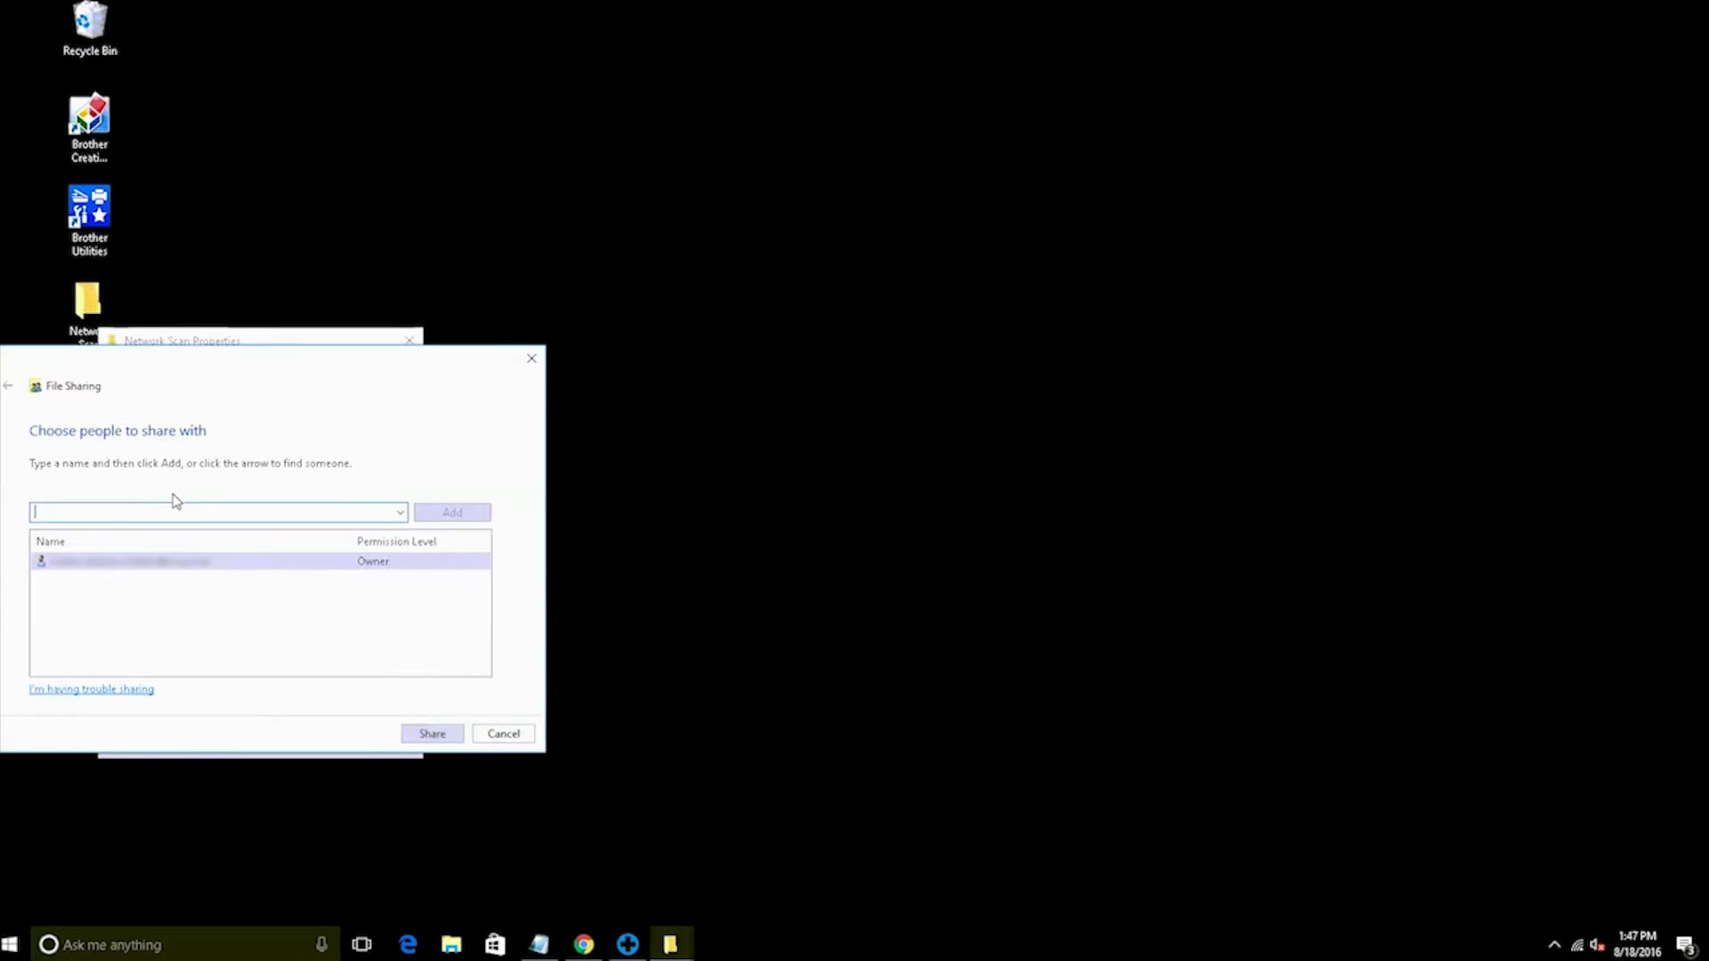
pyautogui.click(434, 735)
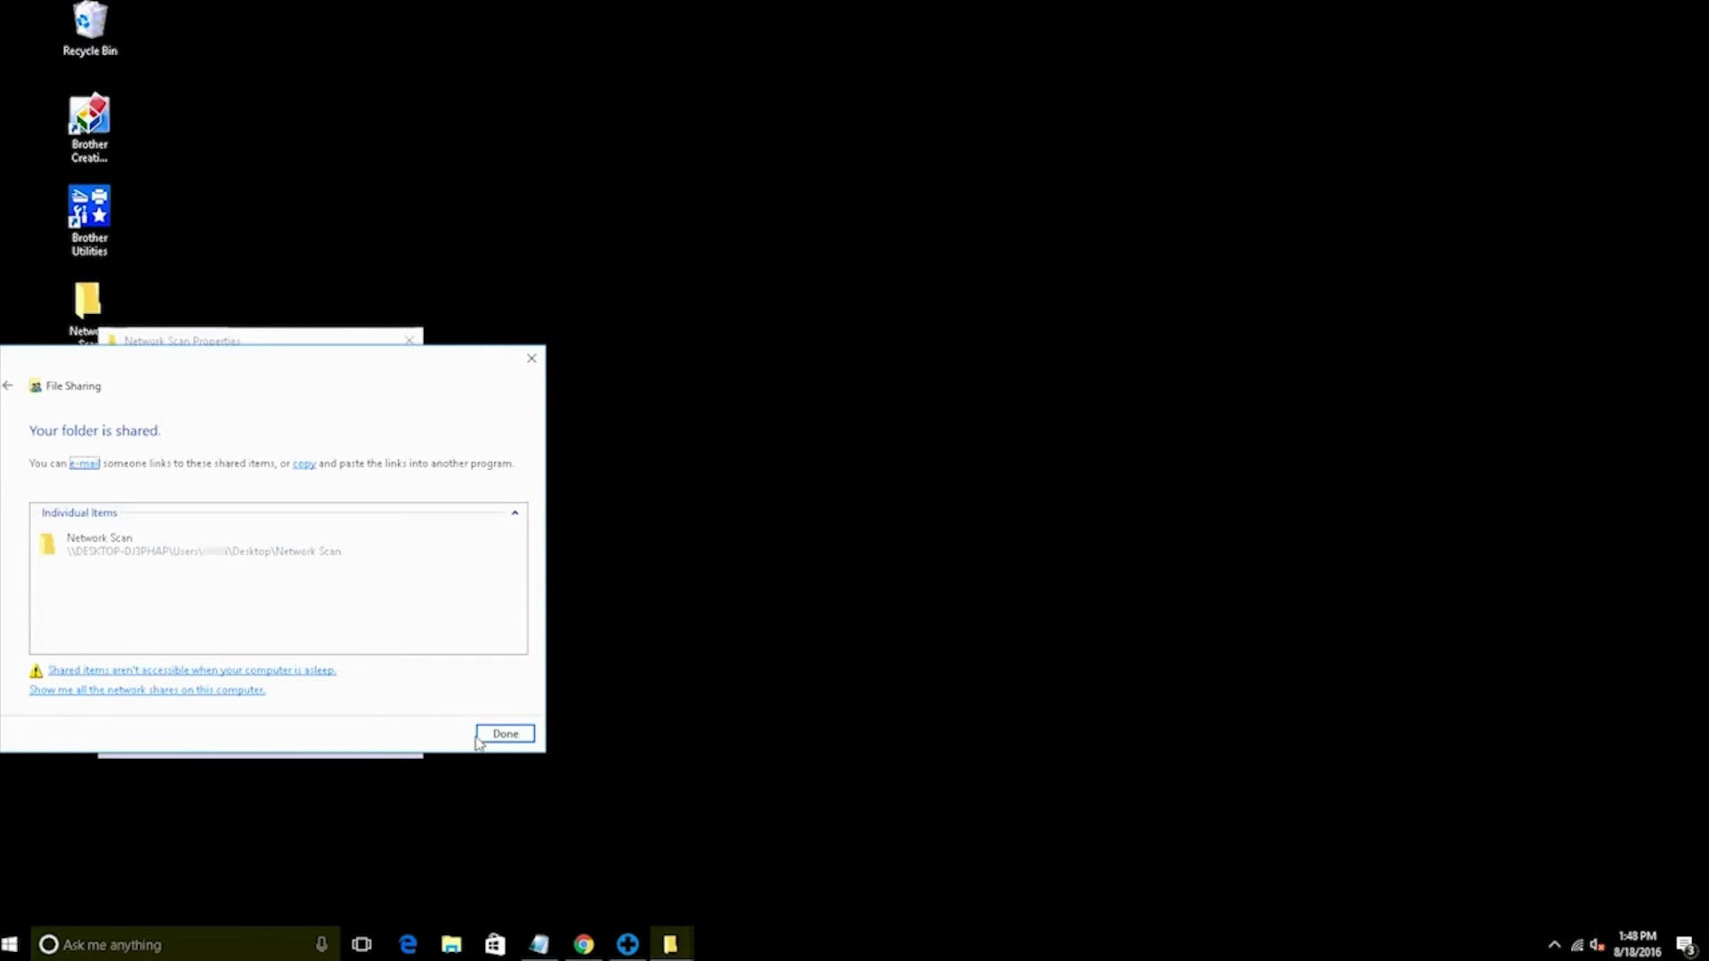
# Copy the Network Scan folder's full network path from its Sharing properties
pyautogui.click(504, 734)
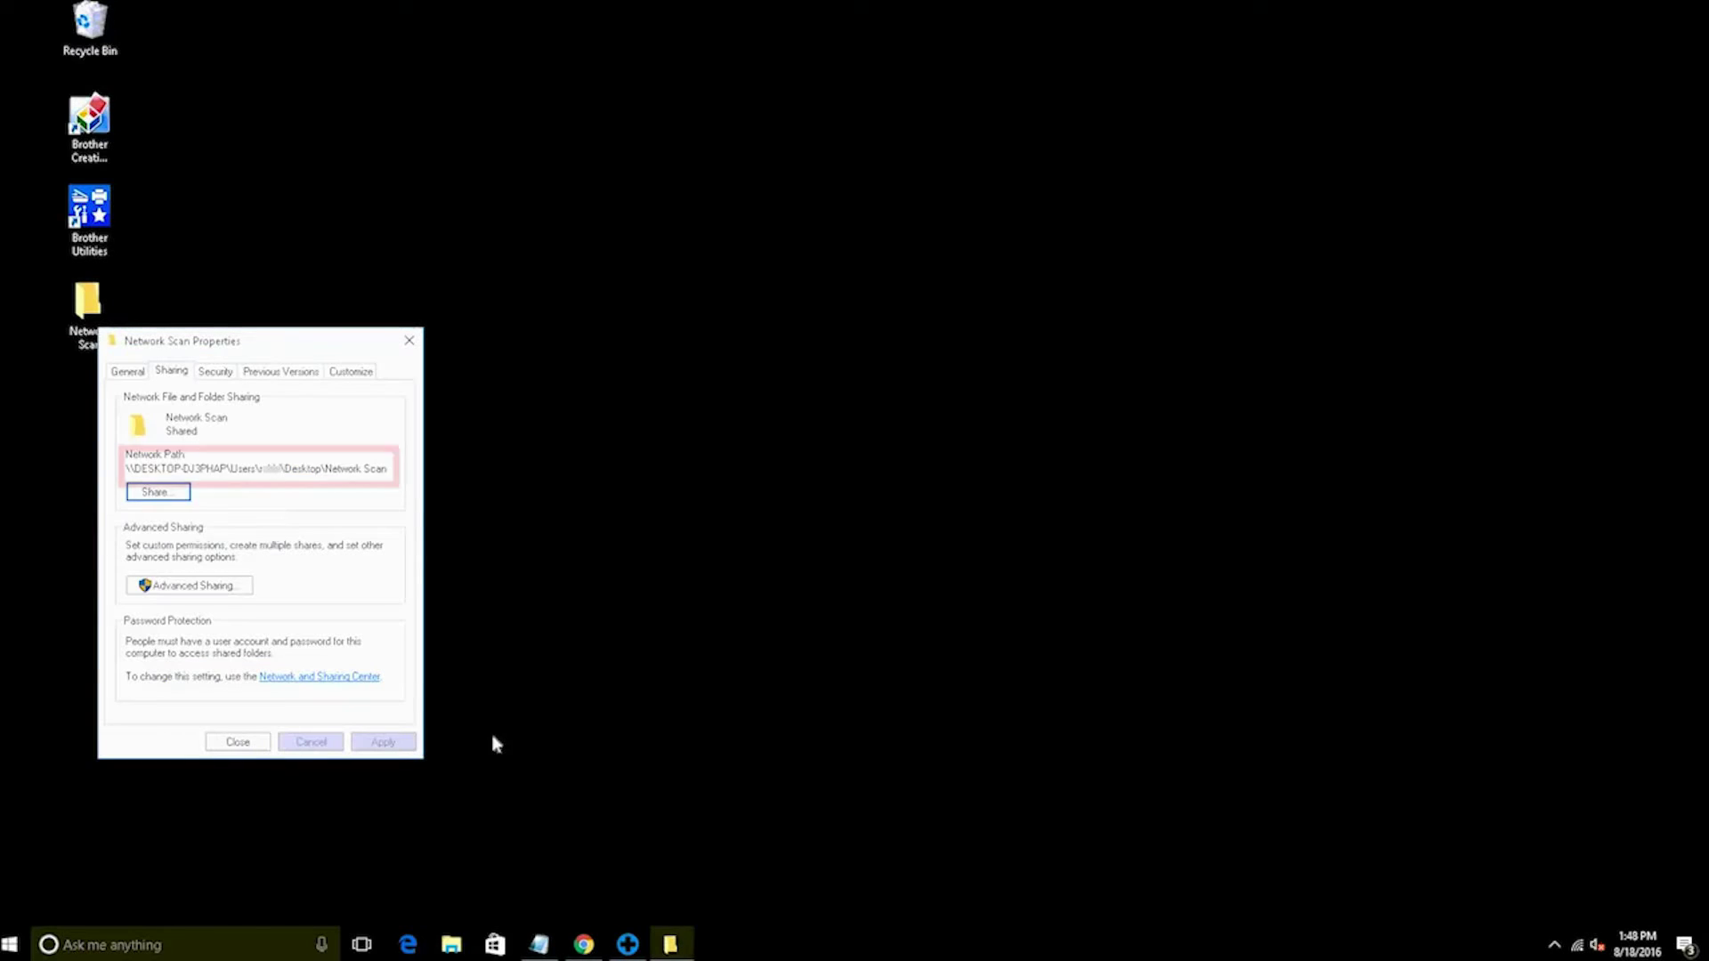
pyautogui.moveTo(390, 468); pyautogui.dragTo(124, 469)
pyautogui.rightClick(125, 472)
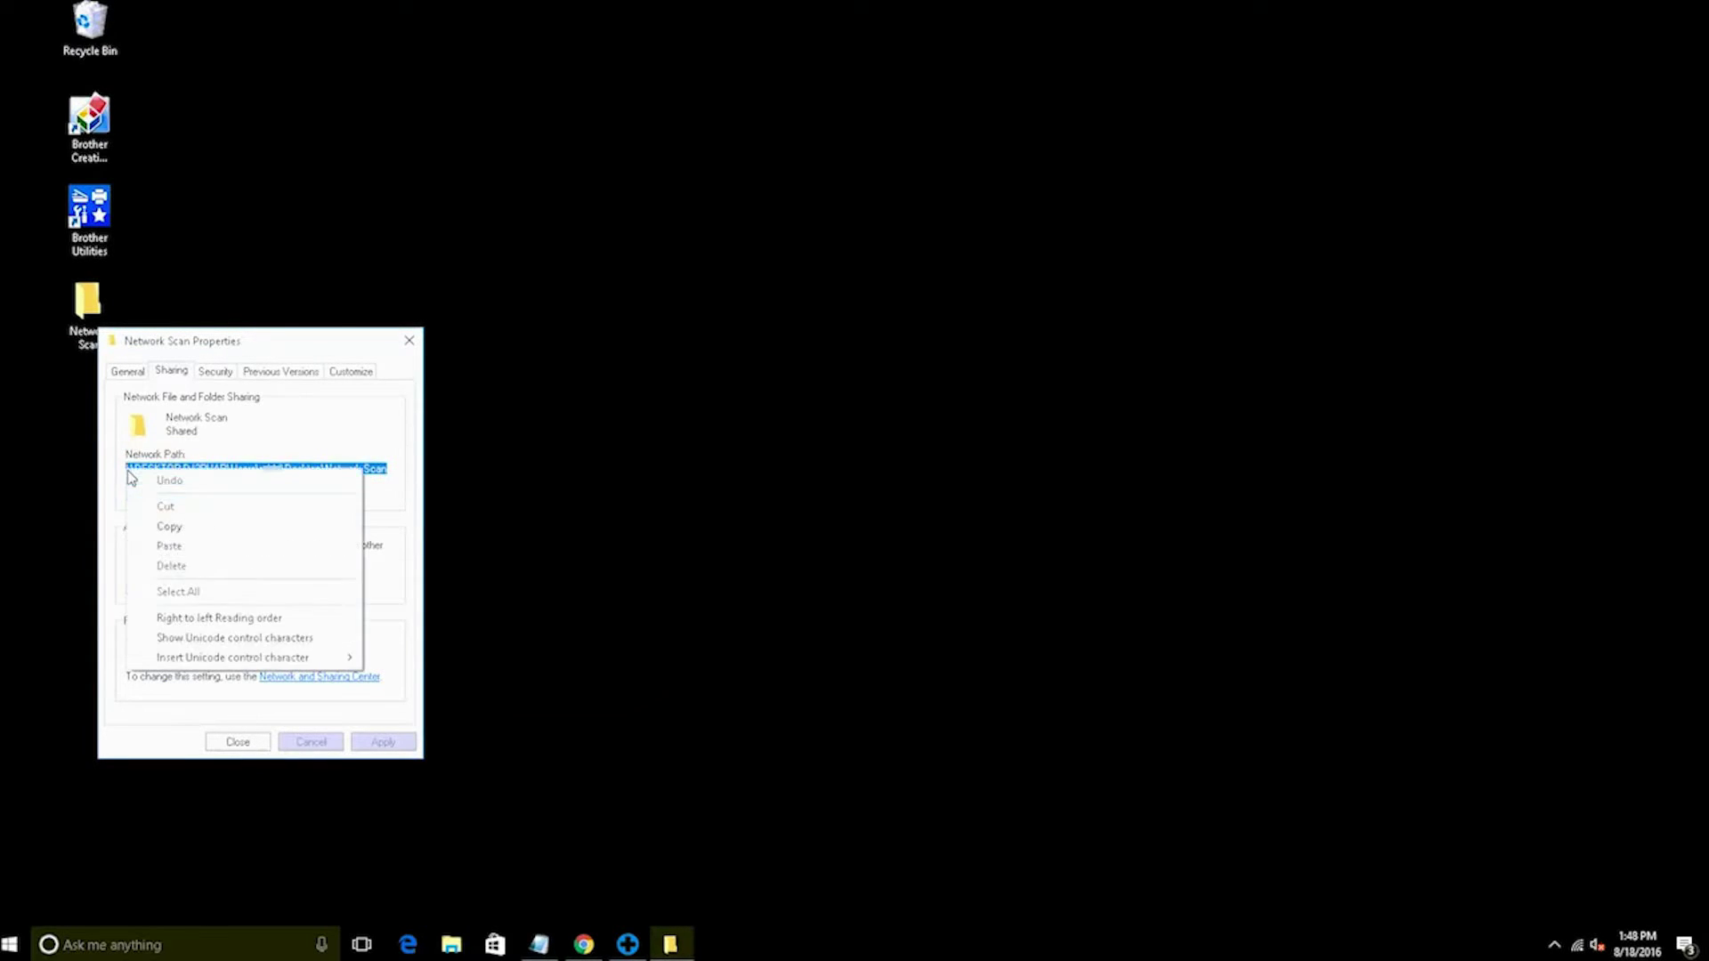
pyautogui.click(153, 523)
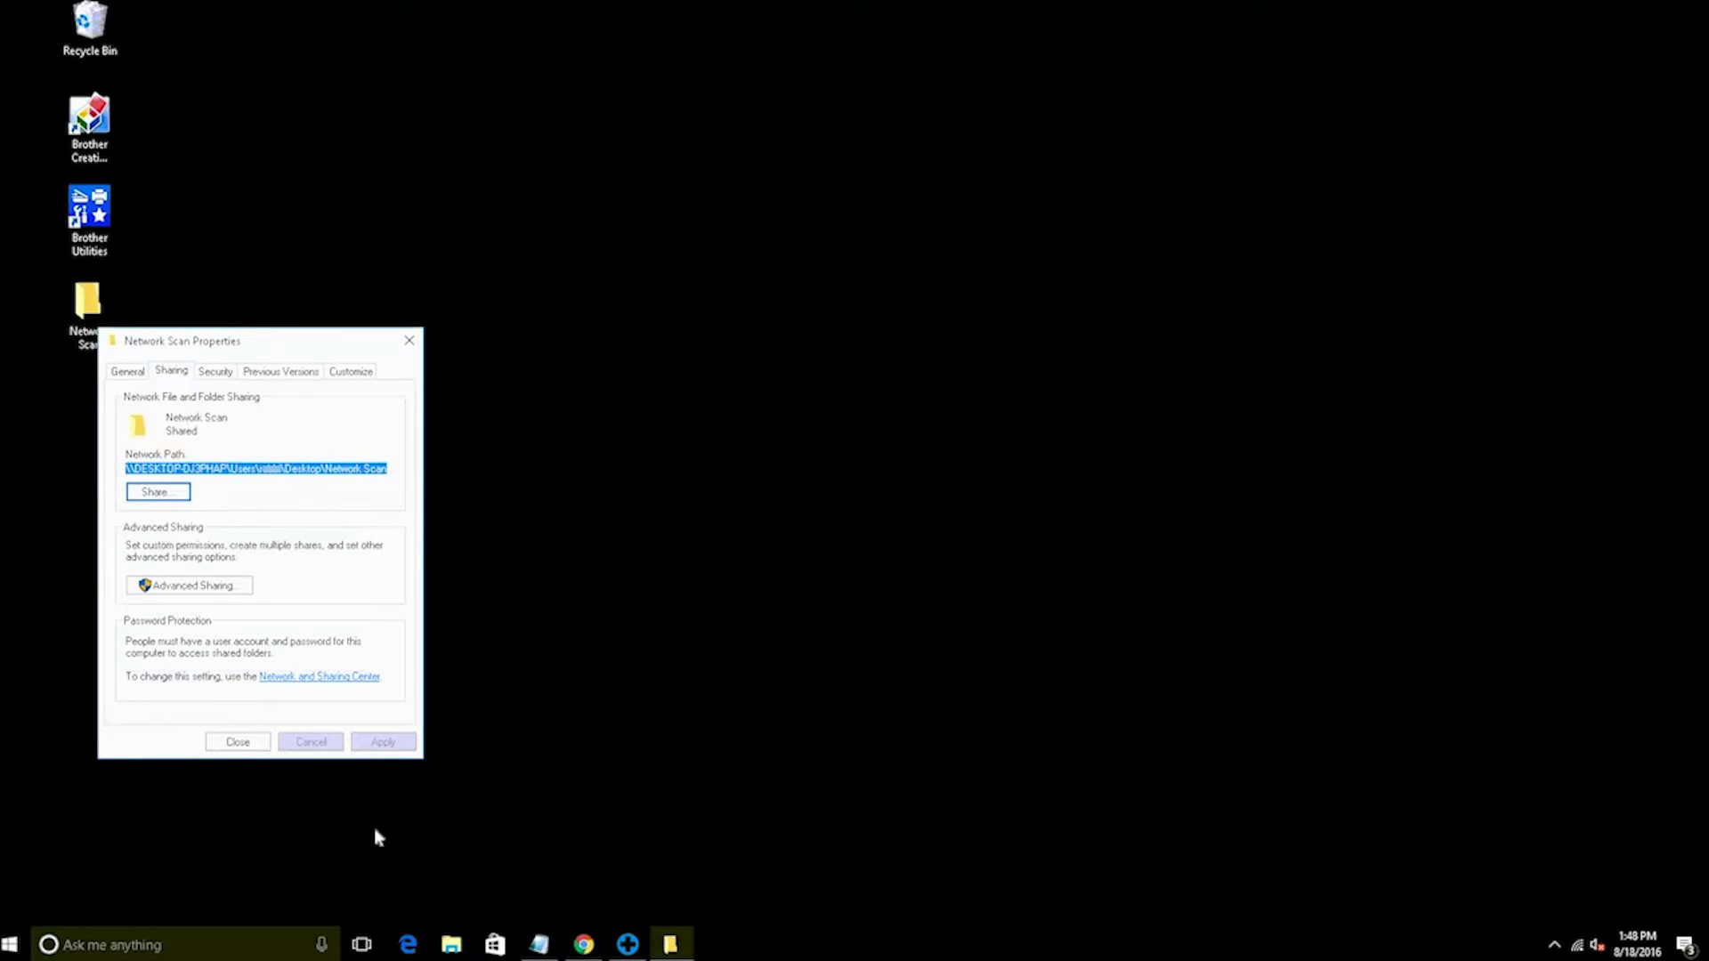
# Paste the network path into a new Notepad note, then return to Chrome
pyautogui.click(538, 945)
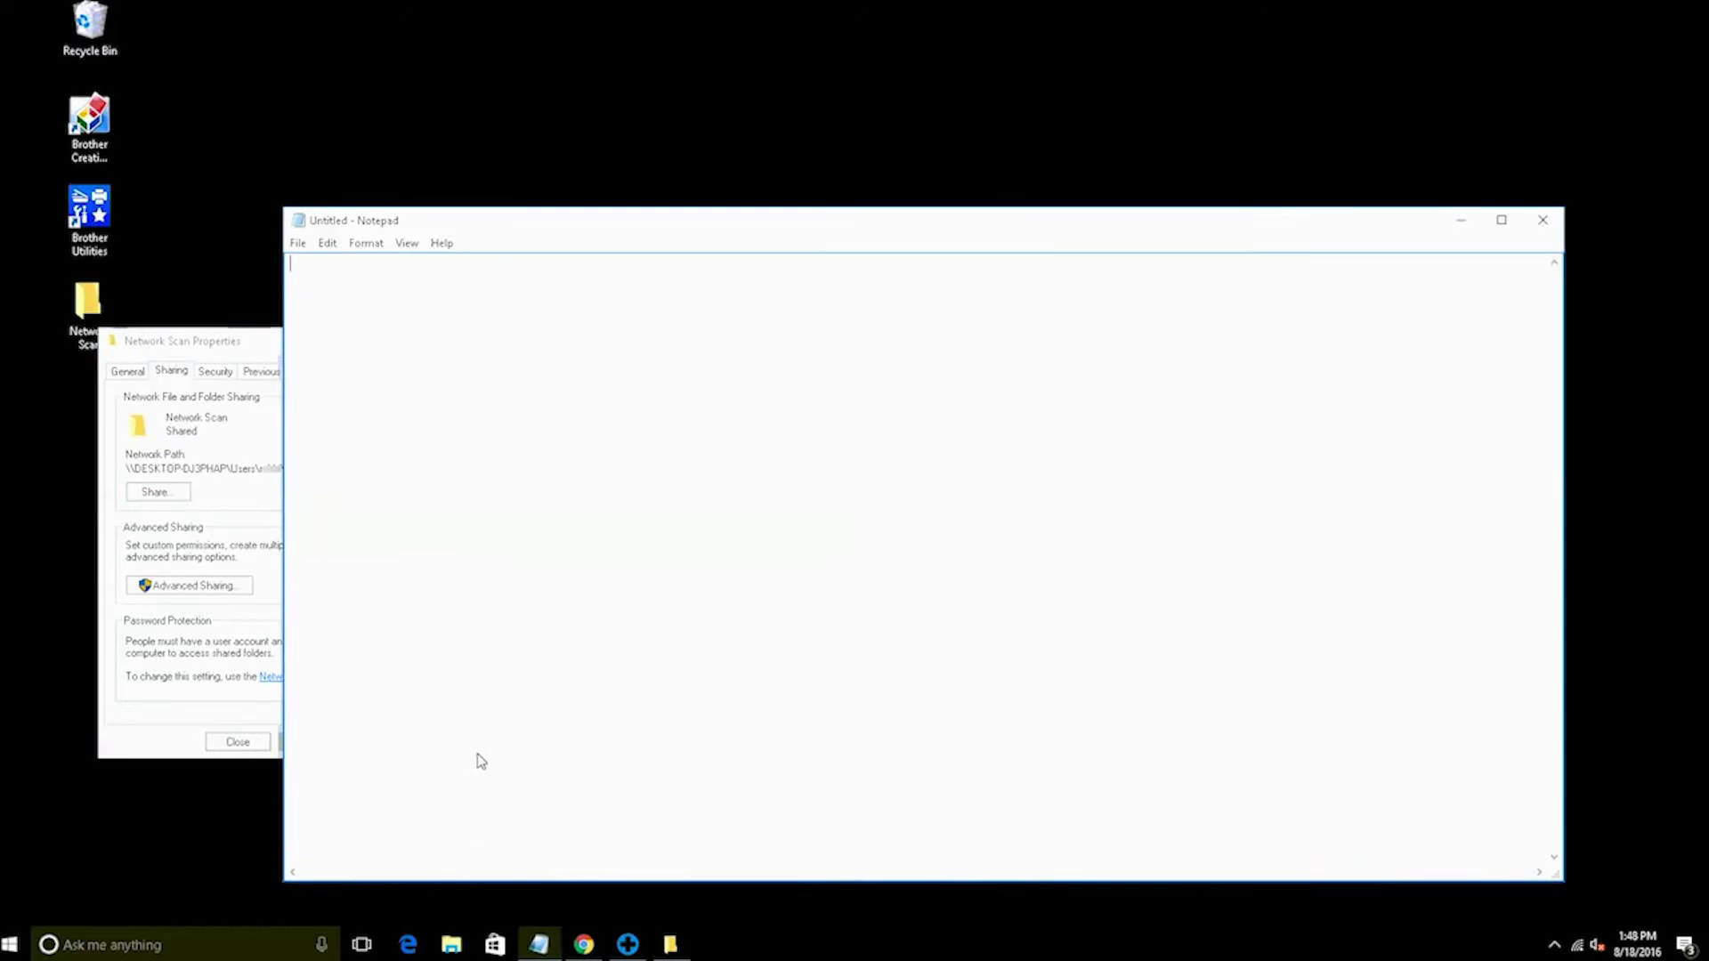
pyautogui.click(327, 243)
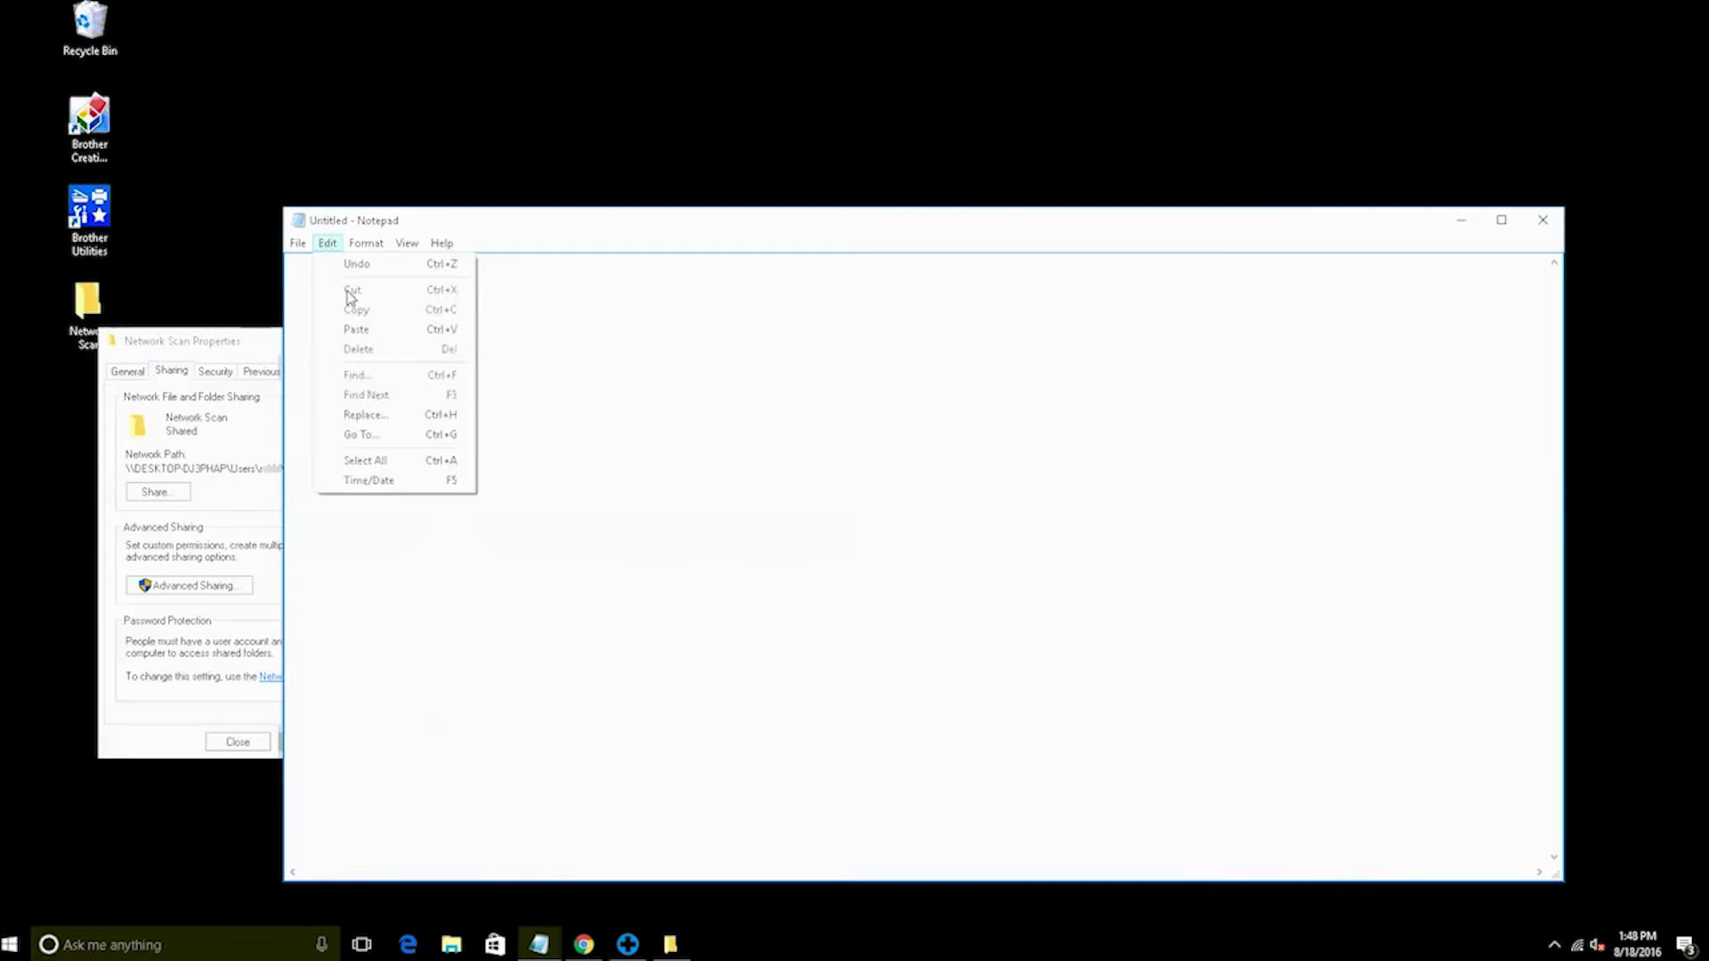
pyautogui.click(361, 328)
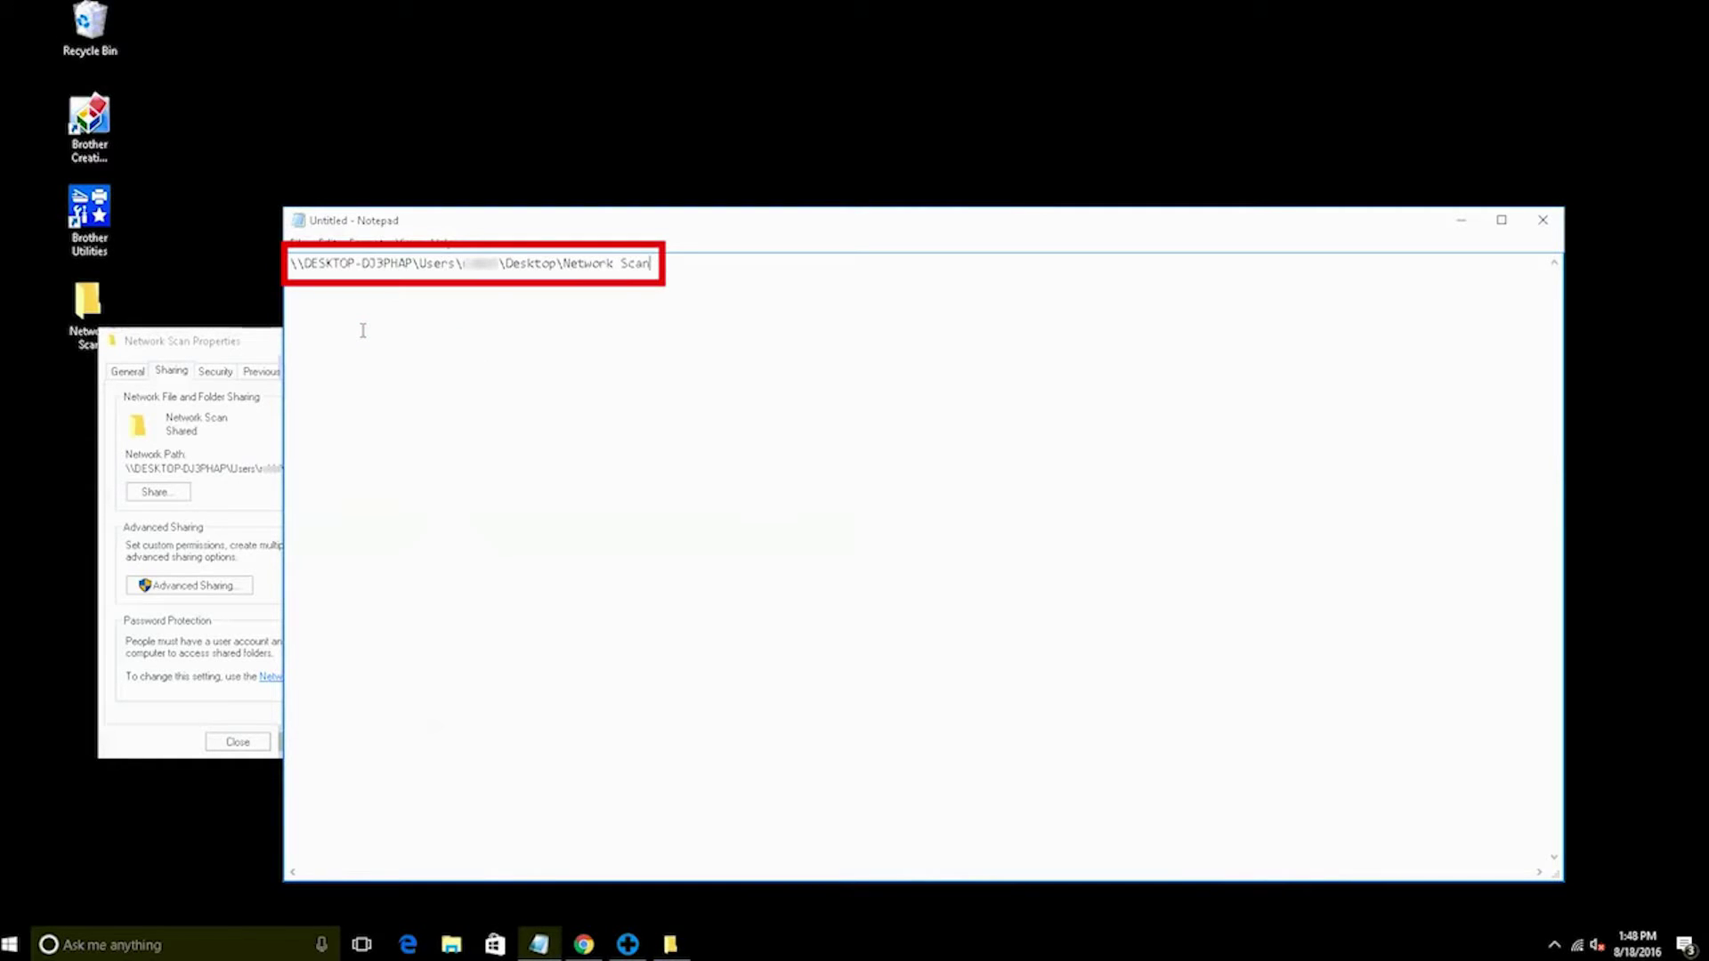
pyautogui.click(539, 946)
pyautogui.moveTo(584, 946)
pyautogui.click(586, 899)
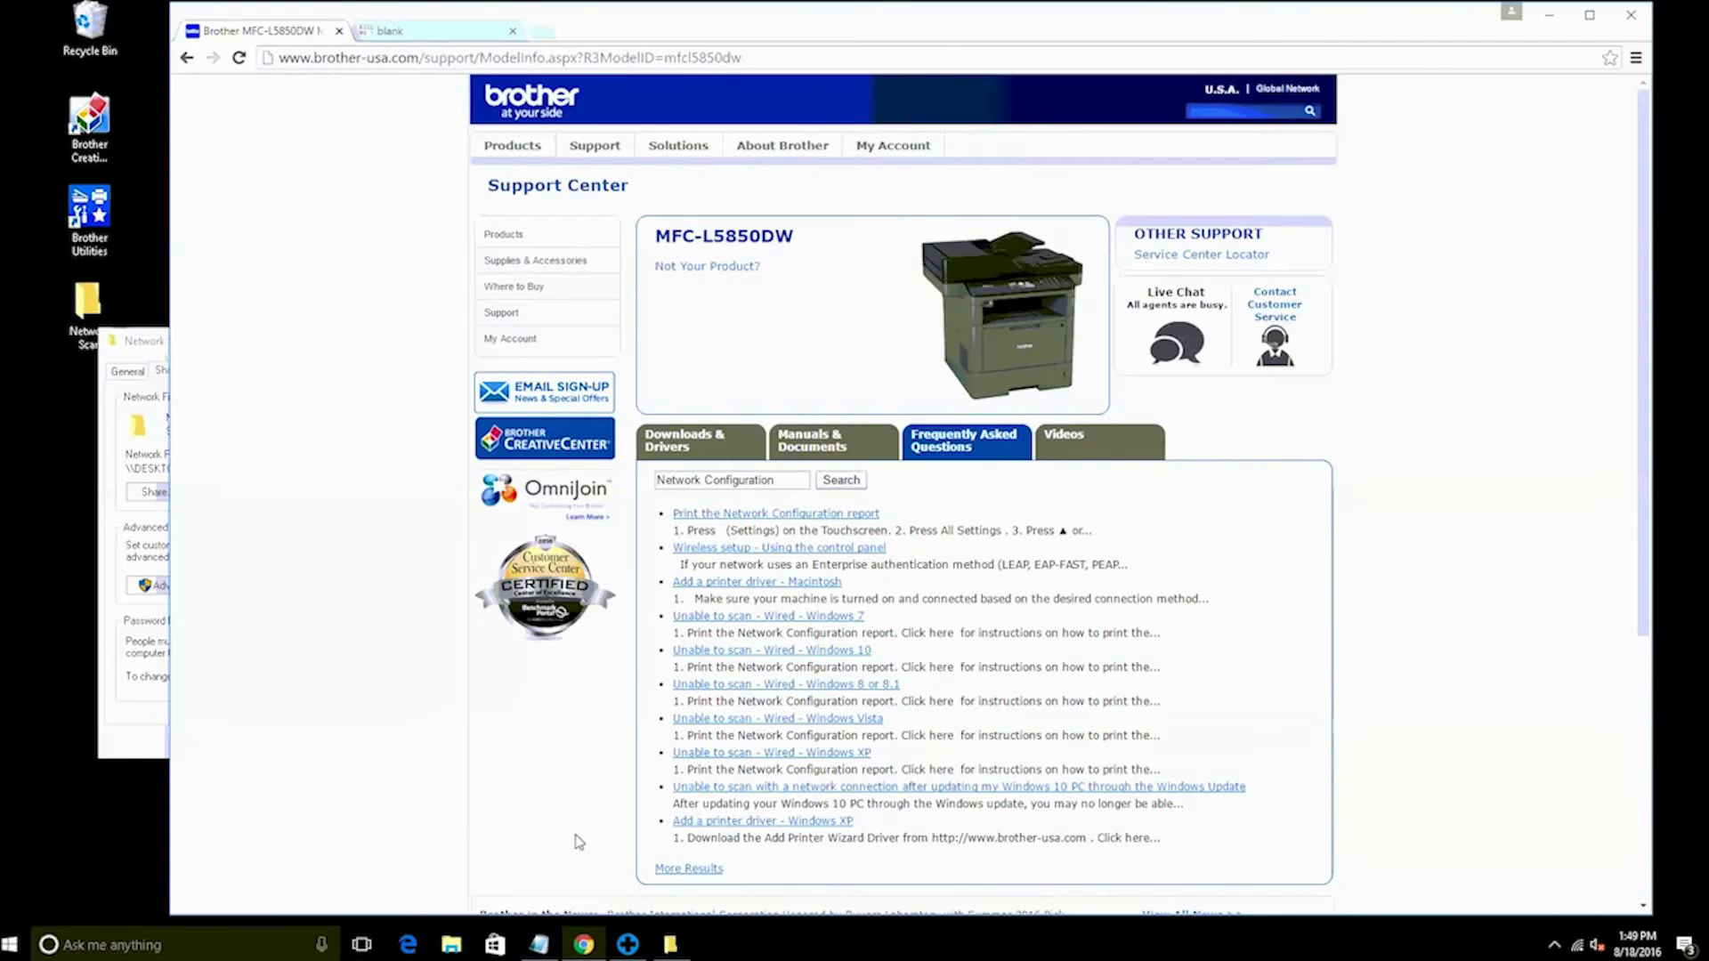
# Load 192.168.1.104 in a new tab and log in with the administrator password
pyautogui.click(446, 40)
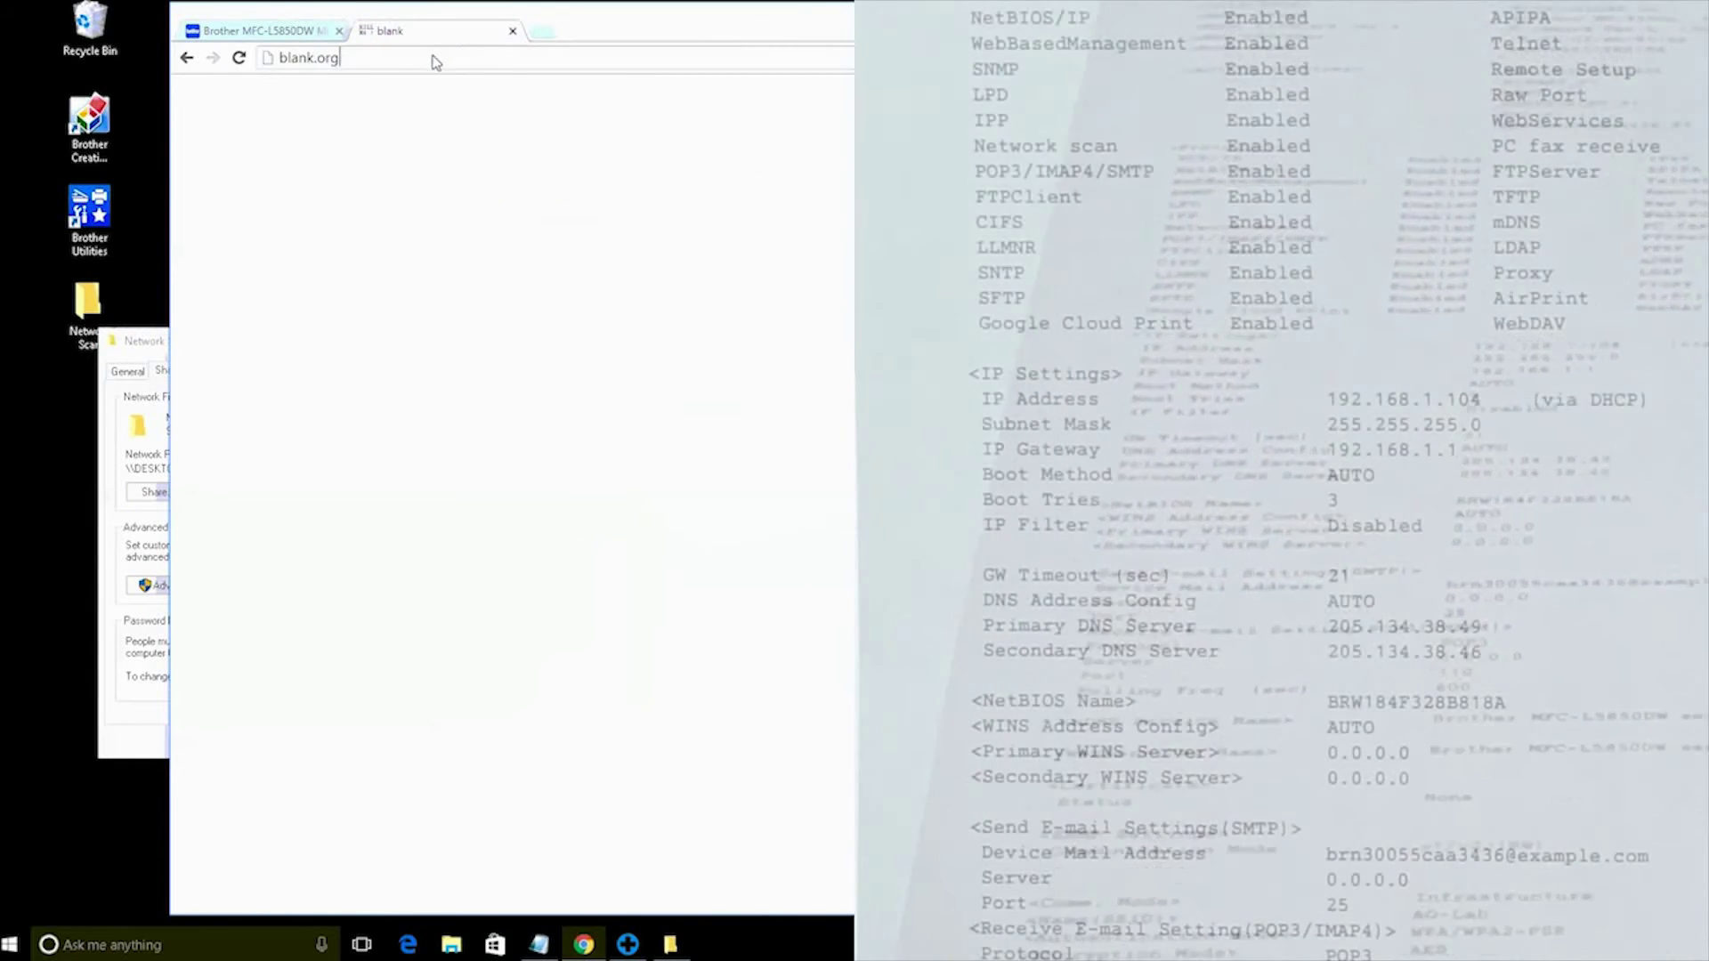
pyautogui.click(433, 57)
pyautogui.hotkey('ctrl', 'a')
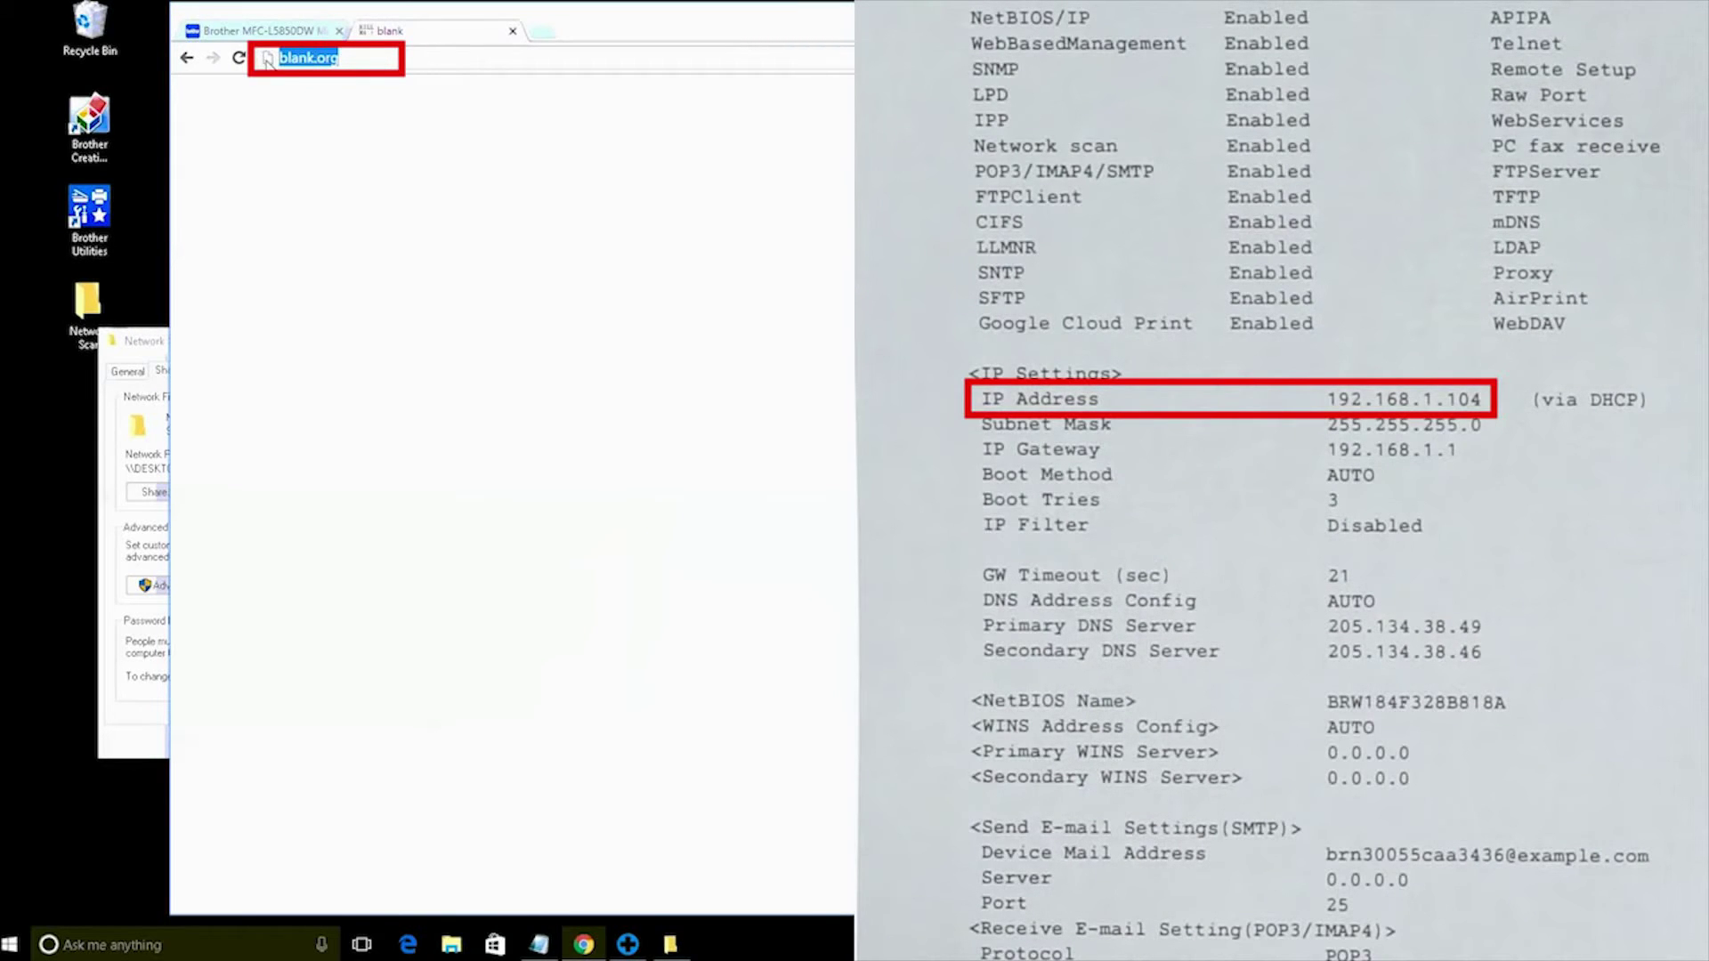
pyautogui.write('192.168.')
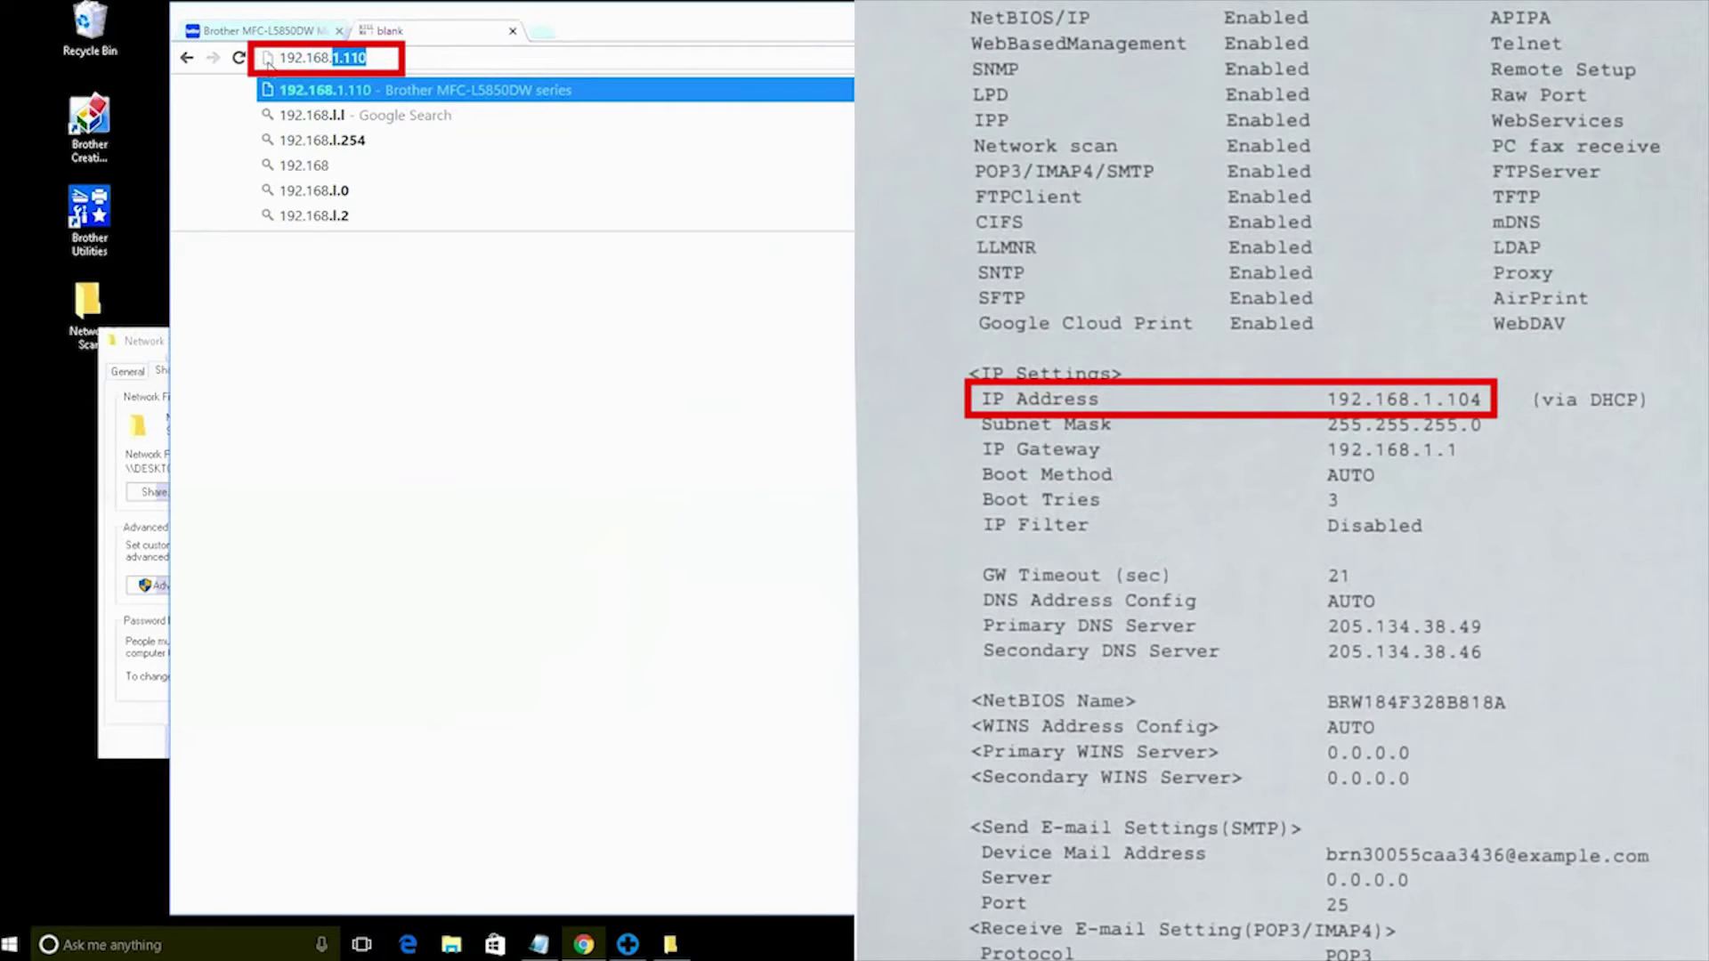
pyautogui.write('1.104')
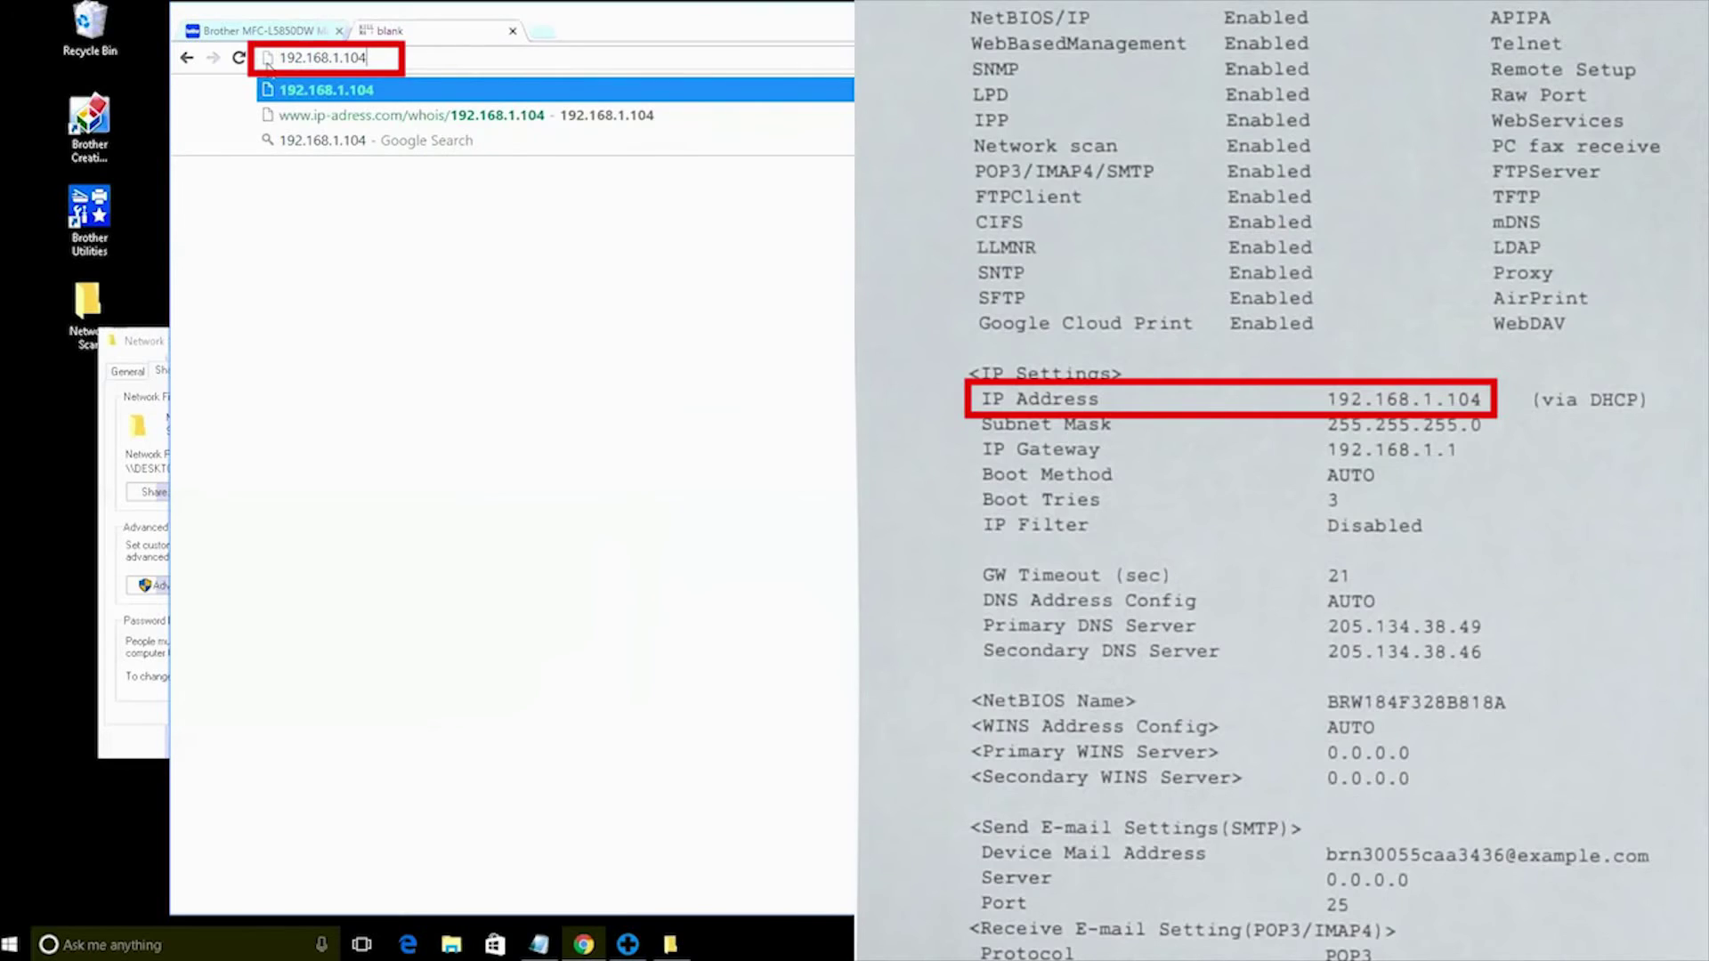
pyautogui.press('Return')
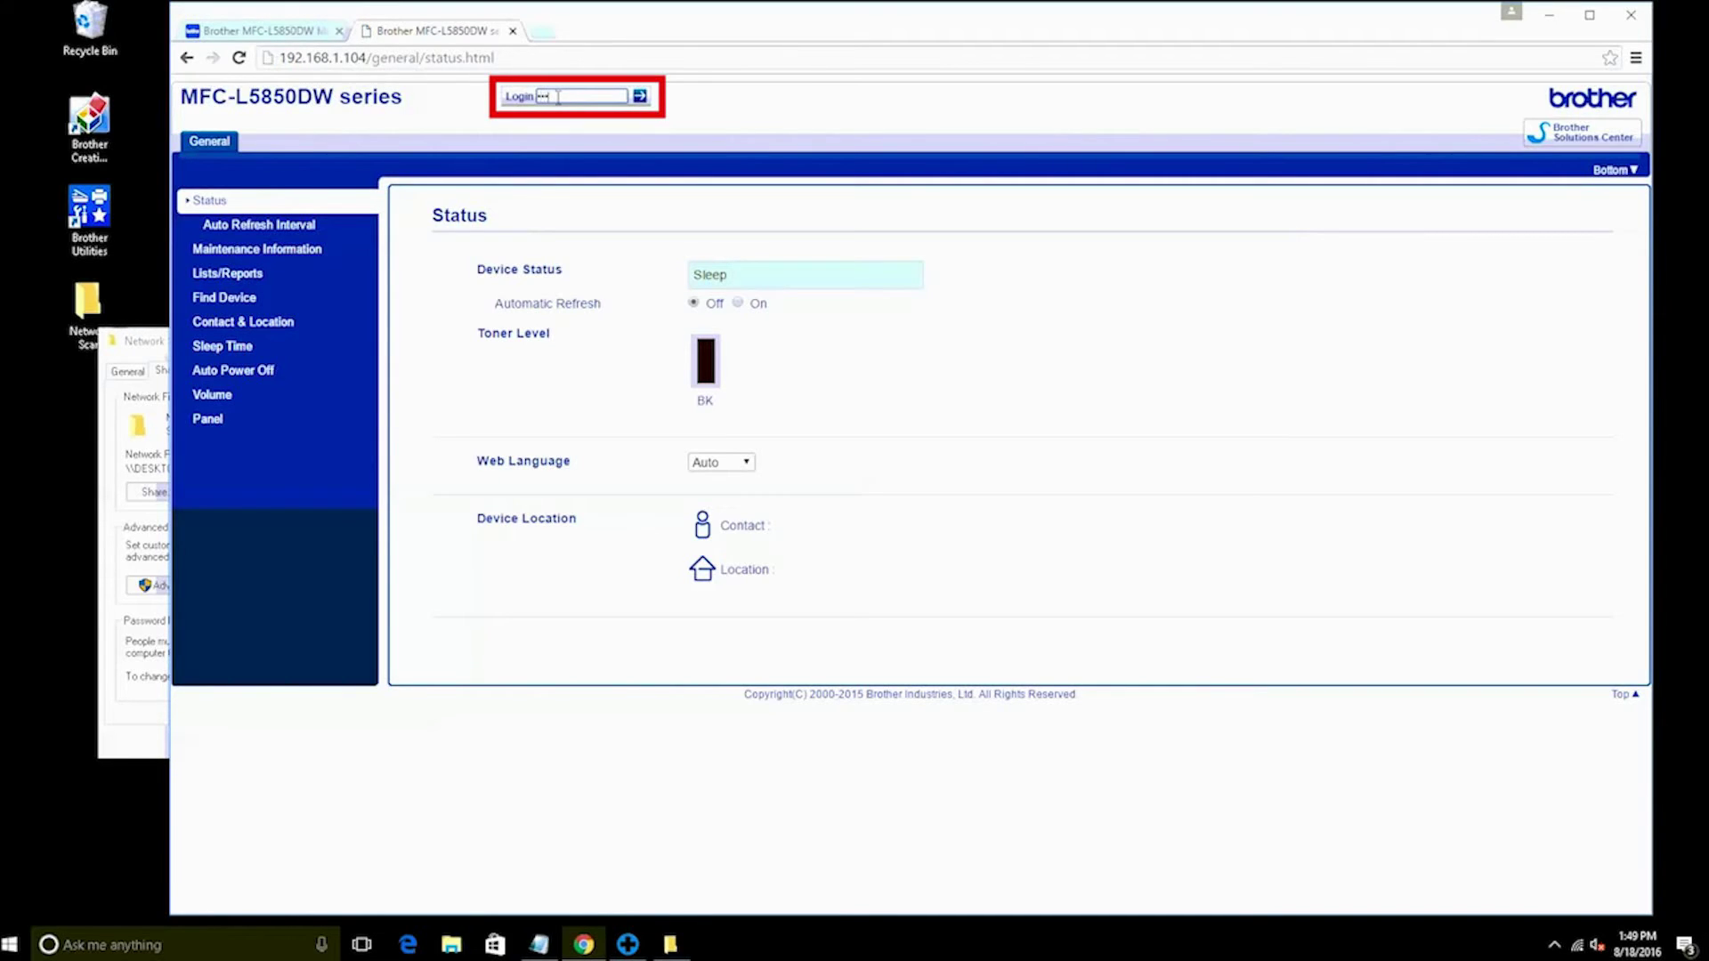
pyautogui.write('tpas')
pyautogui.click(640, 97)
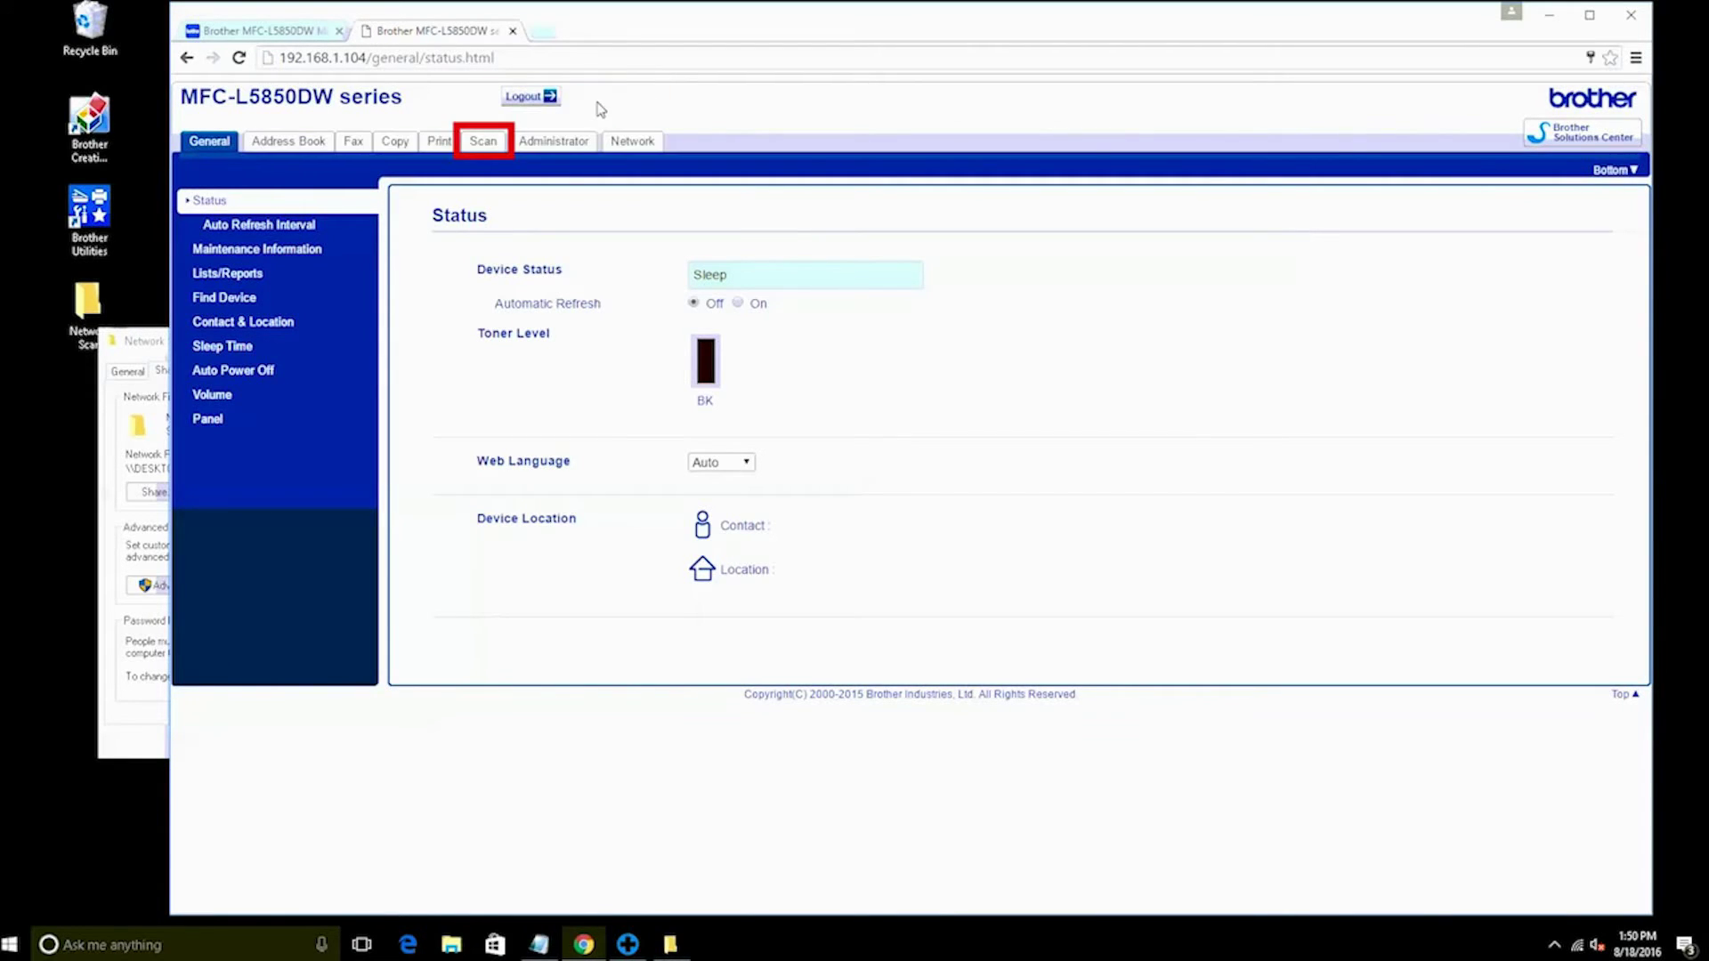
# Set Profile 1 to Network under Scan to FTP/SFTP/Network/SharePoint and submit it
pyautogui.click(483, 141)
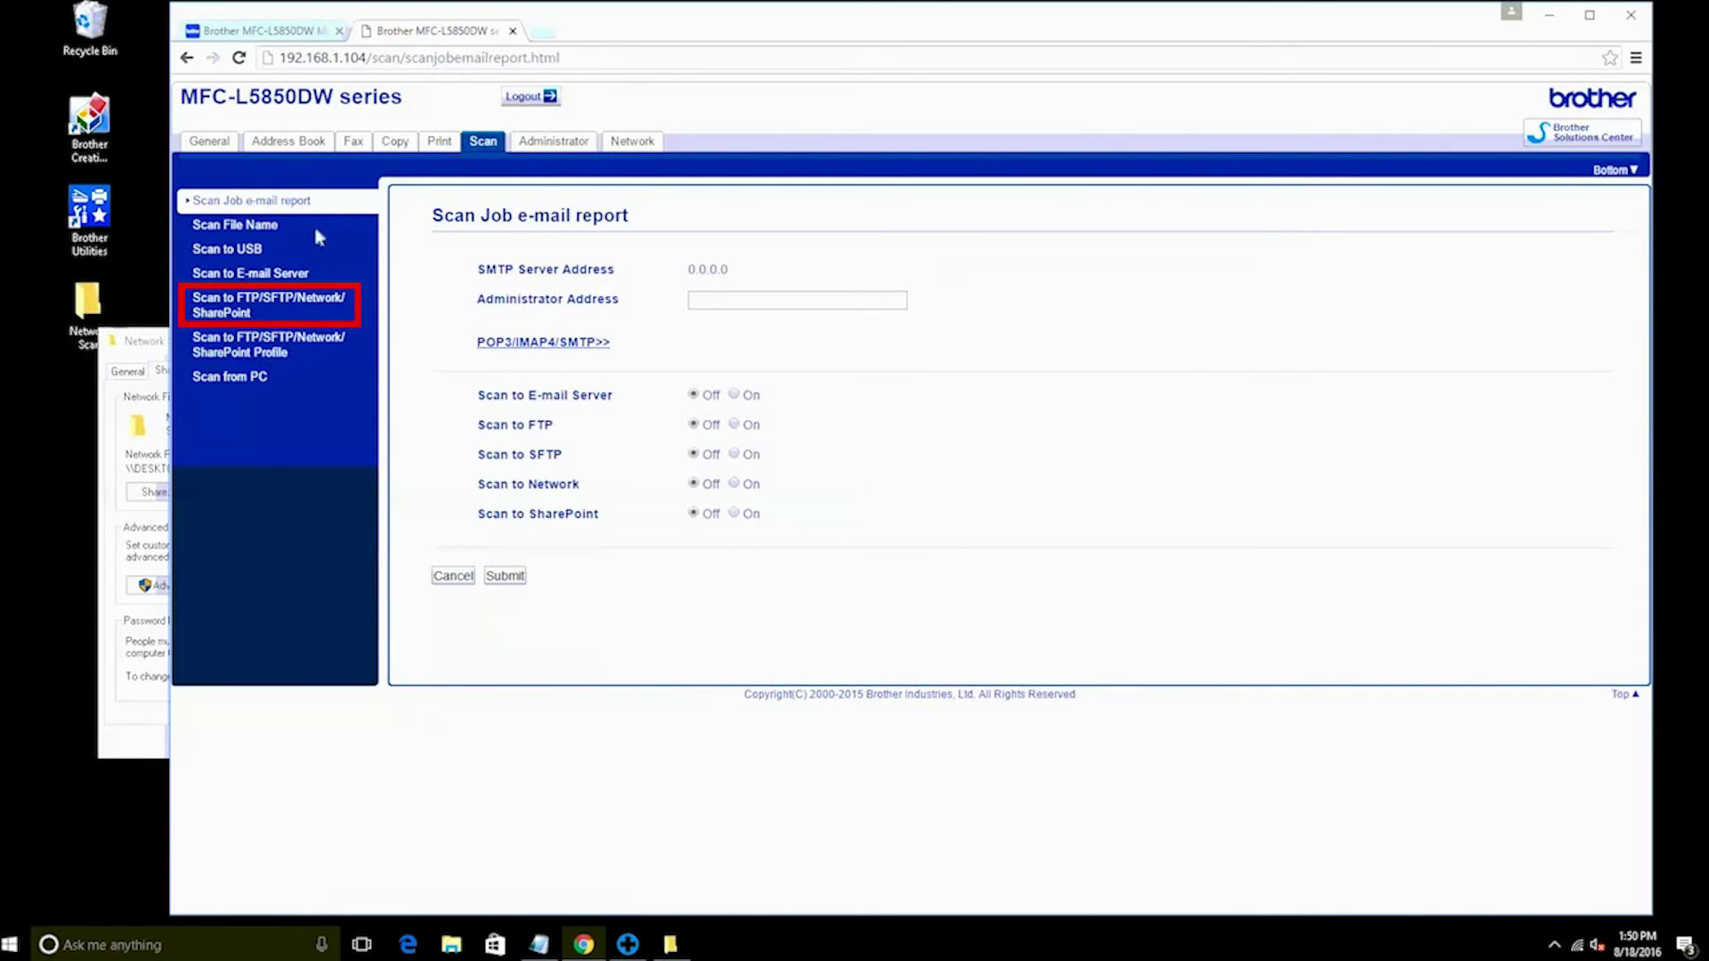
pyautogui.click(238, 307)
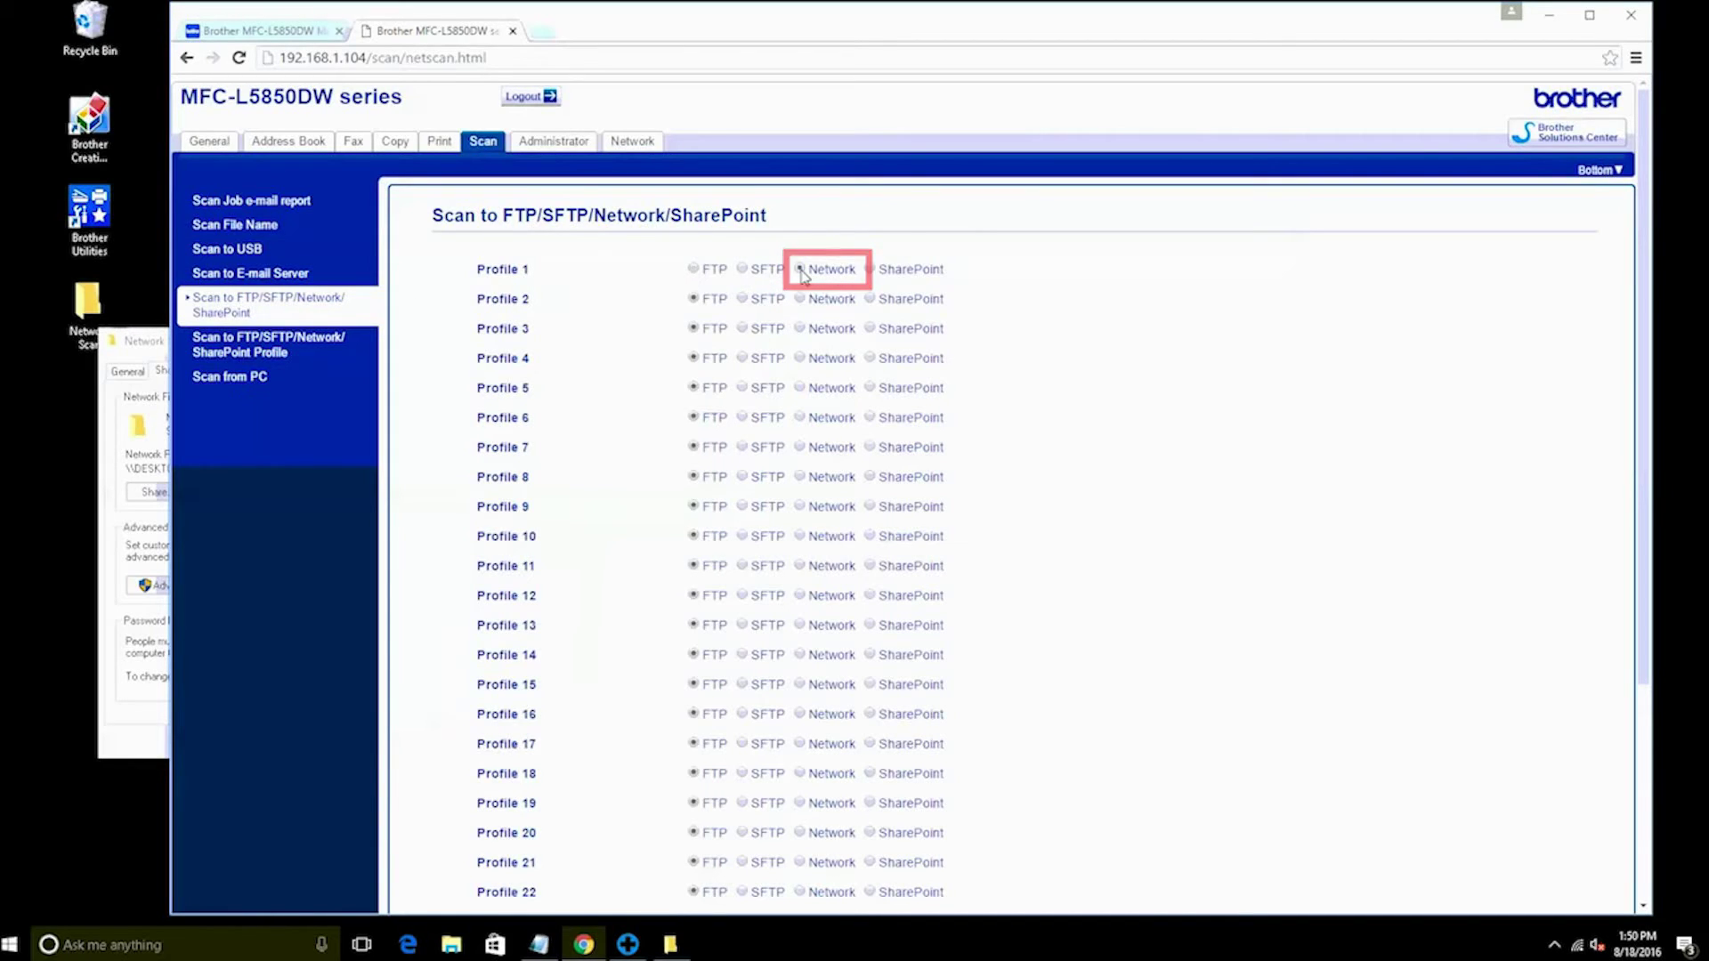
pyautogui.scroll(-3, 802, 276)
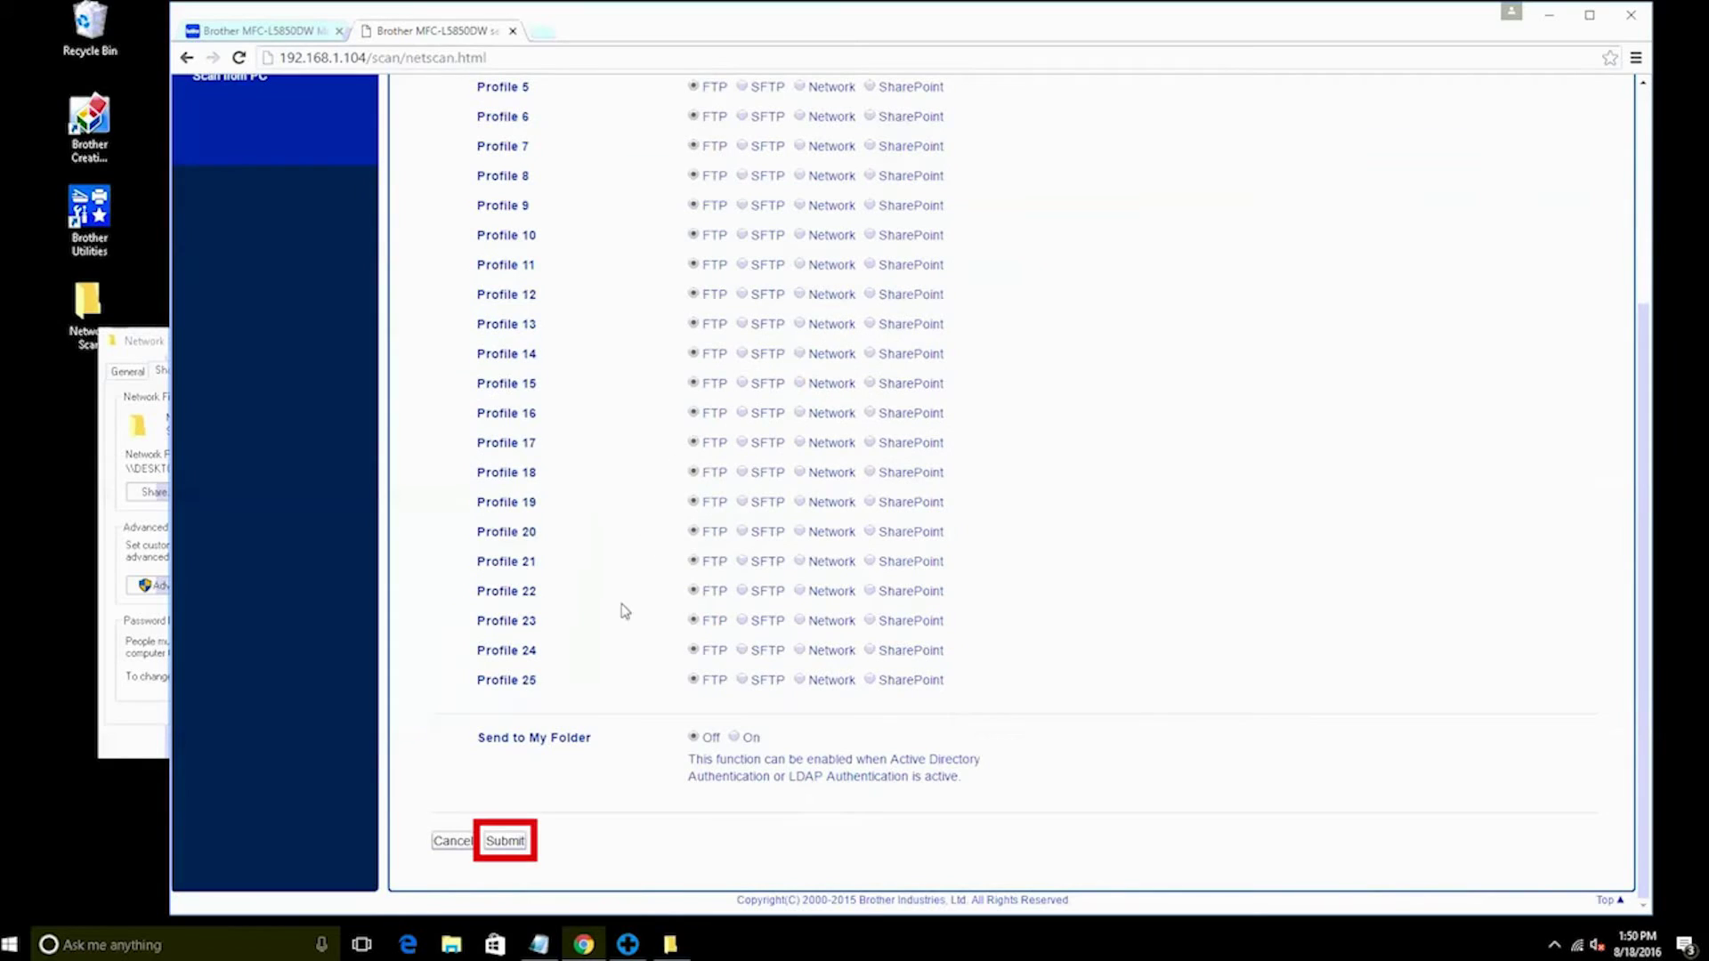
pyautogui.click(505, 840)
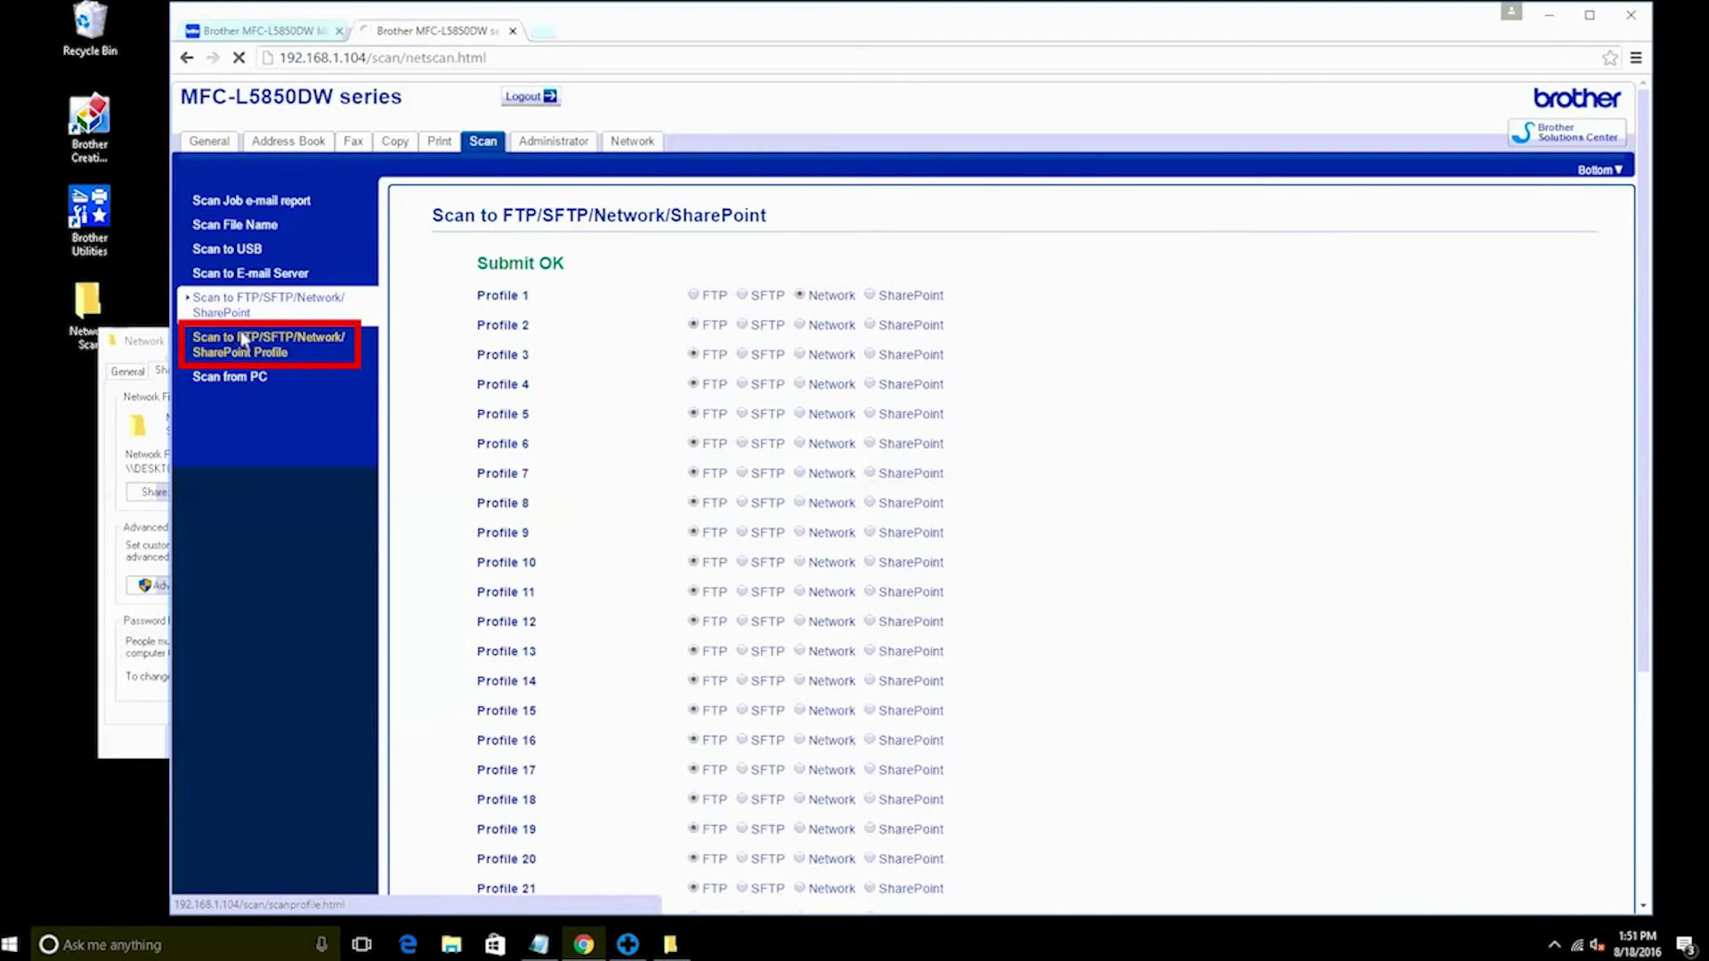
pyautogui.click(242, 340)
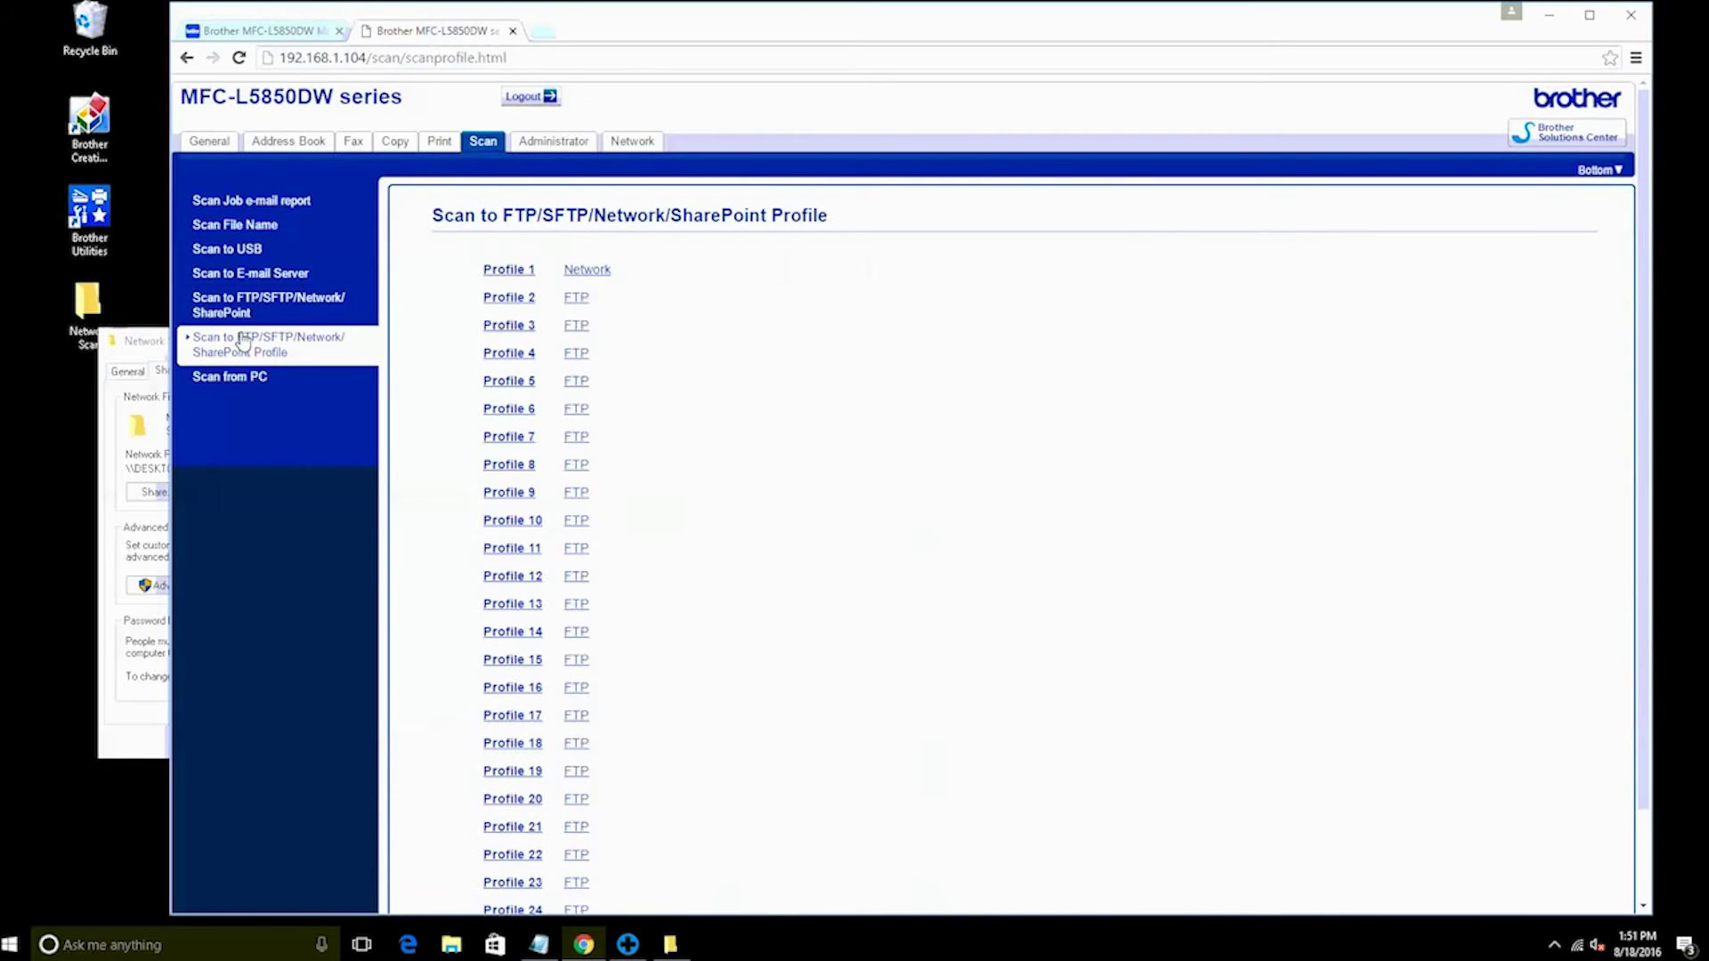
# Name Profile 1 'Network Scan' in its network settings form
pyautogui.click(580, 270)
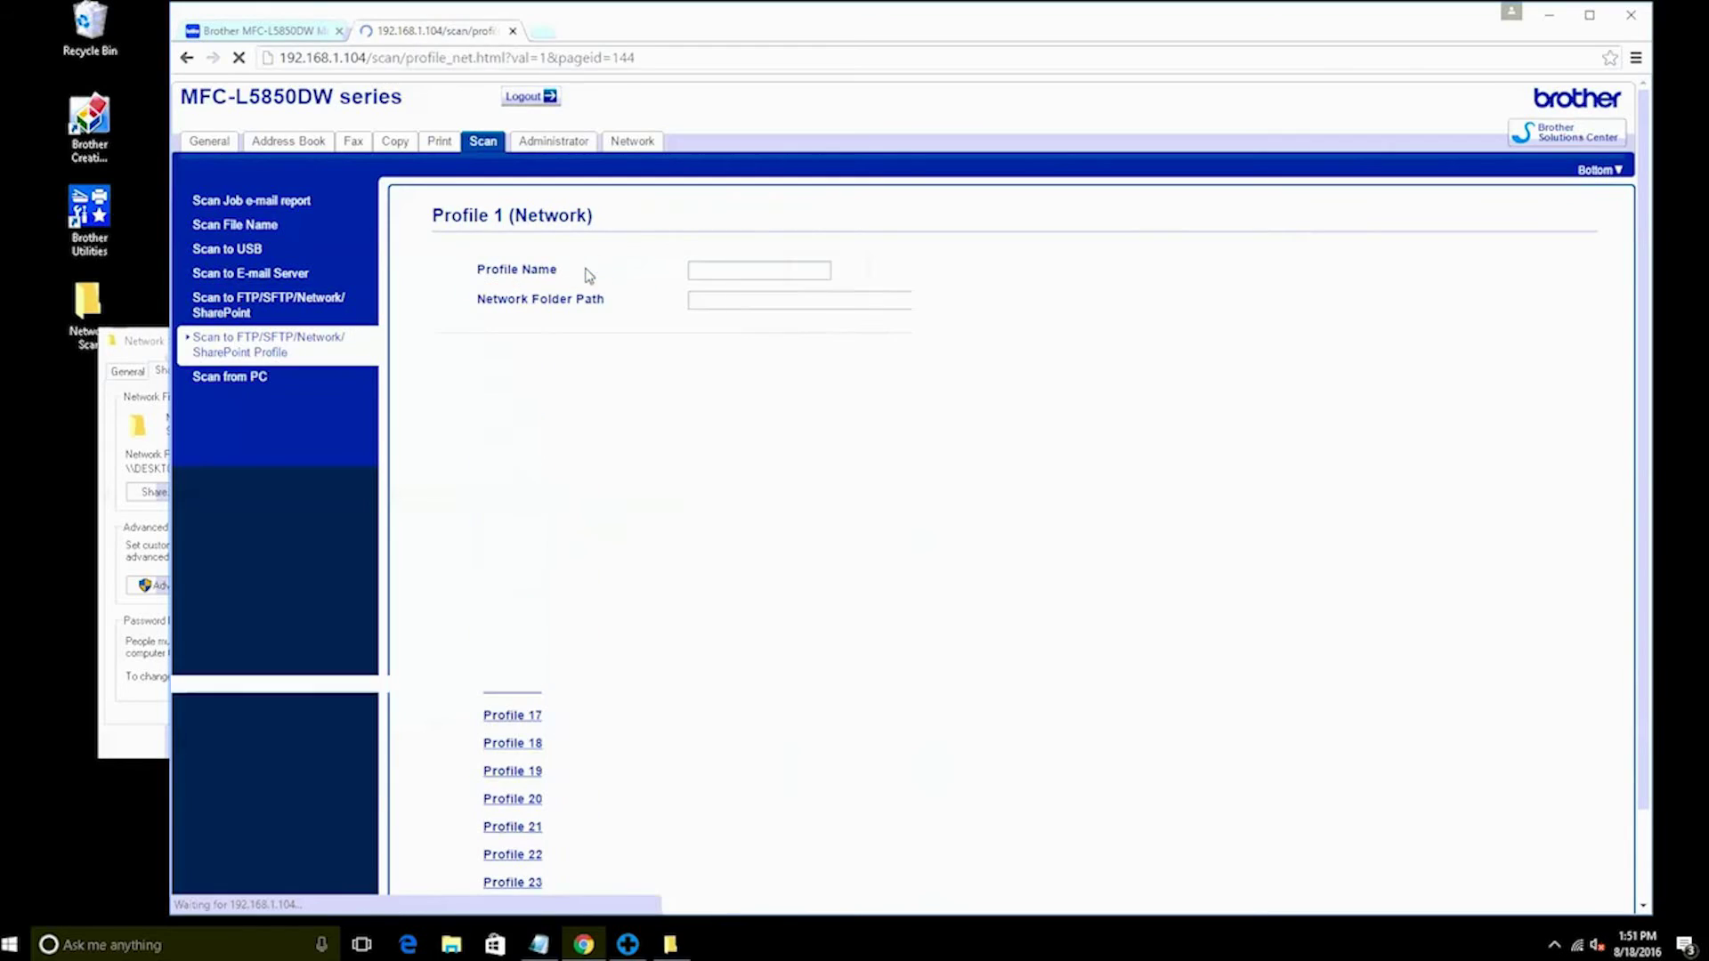
pyautogui.click(706, 268)
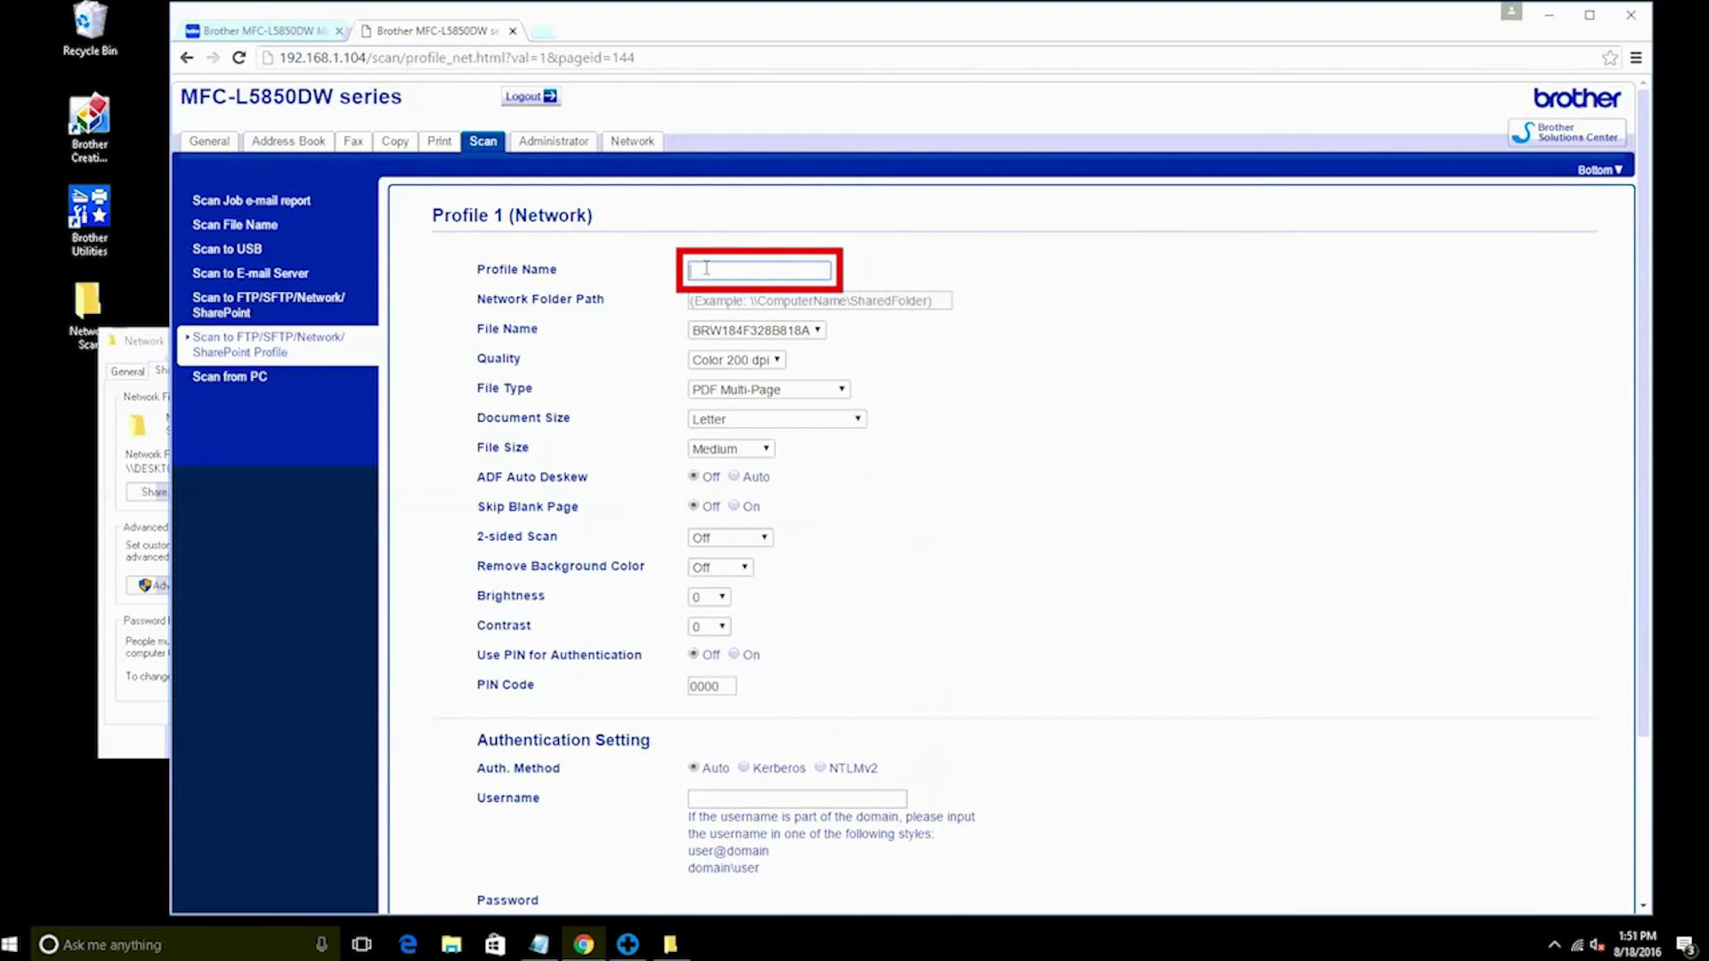
pyautogui.write('Network Scan')
# Copy the share path from Notepad and paste it into Profile 1's Network Folder Path
pyautogui.moveTo(538, 946)
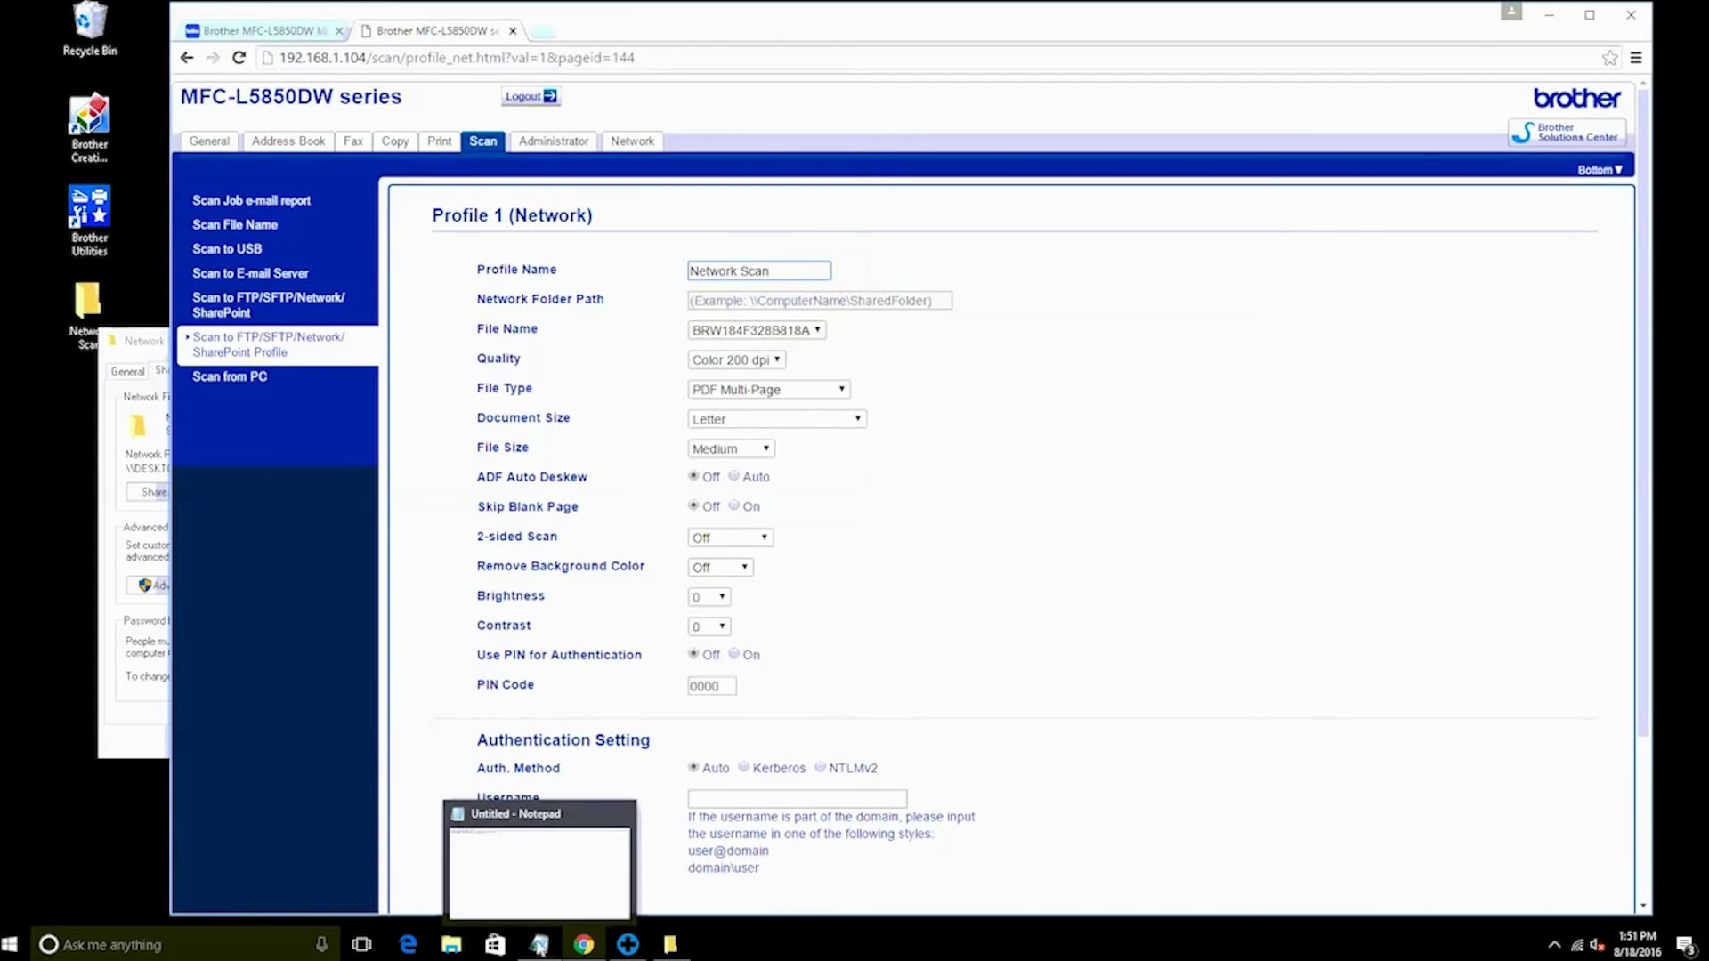
pyautogui.click(535, 905)
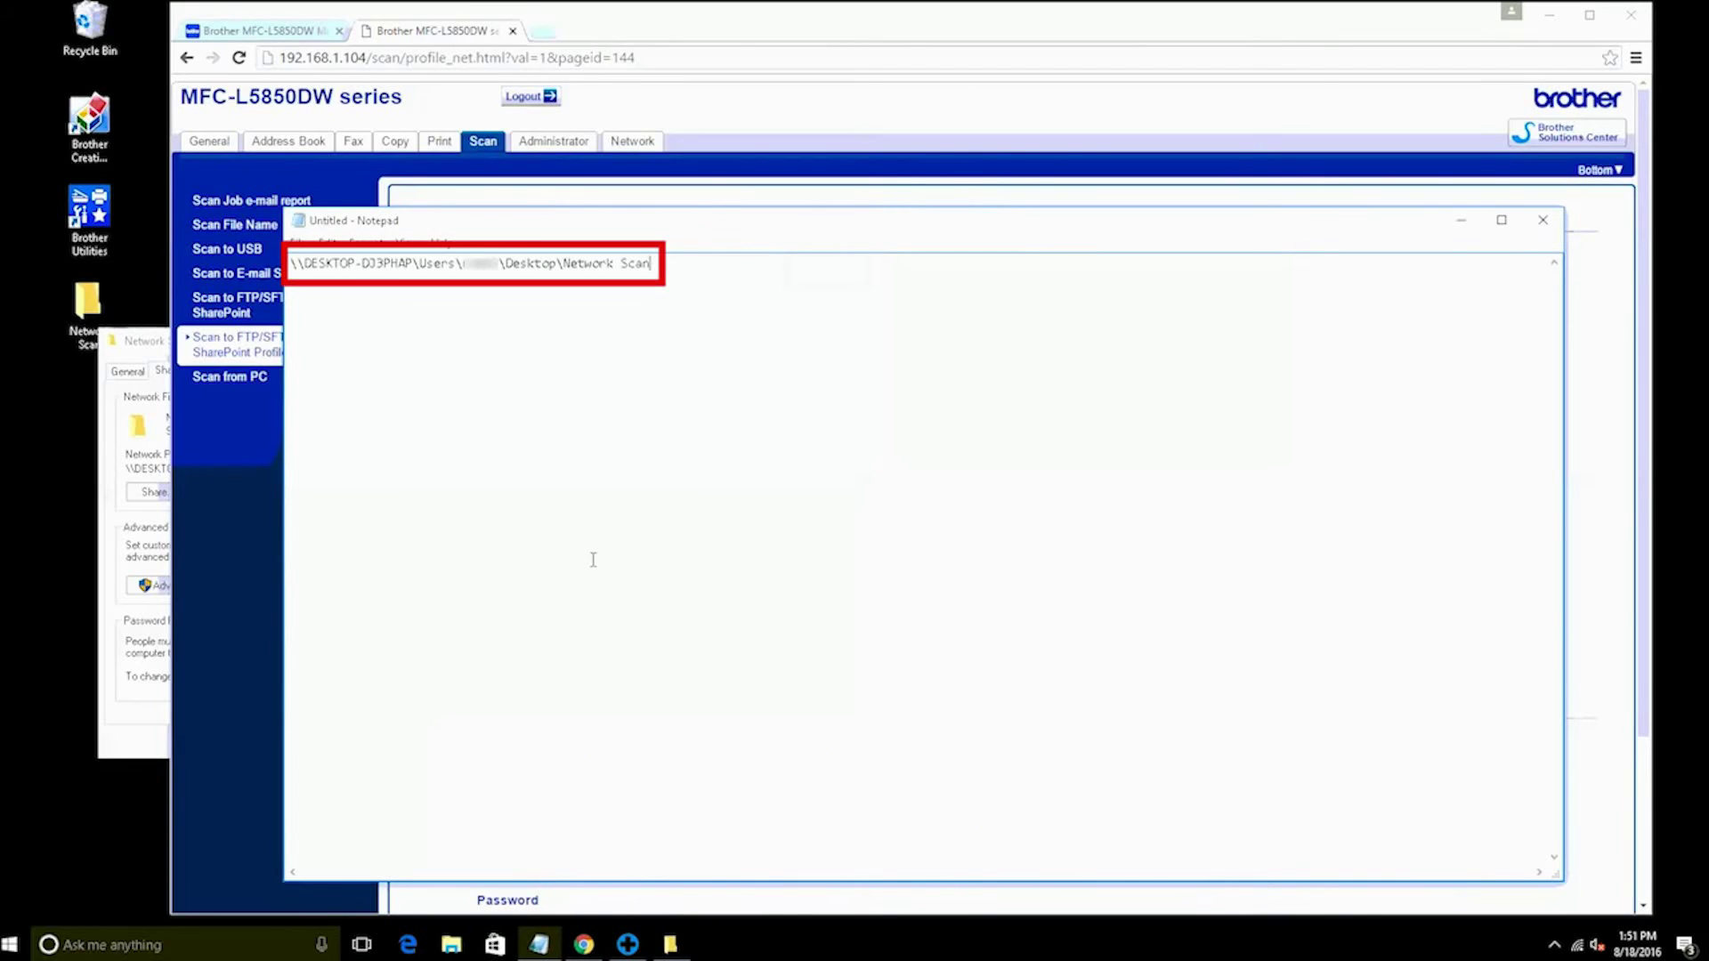
pyautogui.moveTo(655, 267); pyautogui.dragTo(290, 265)
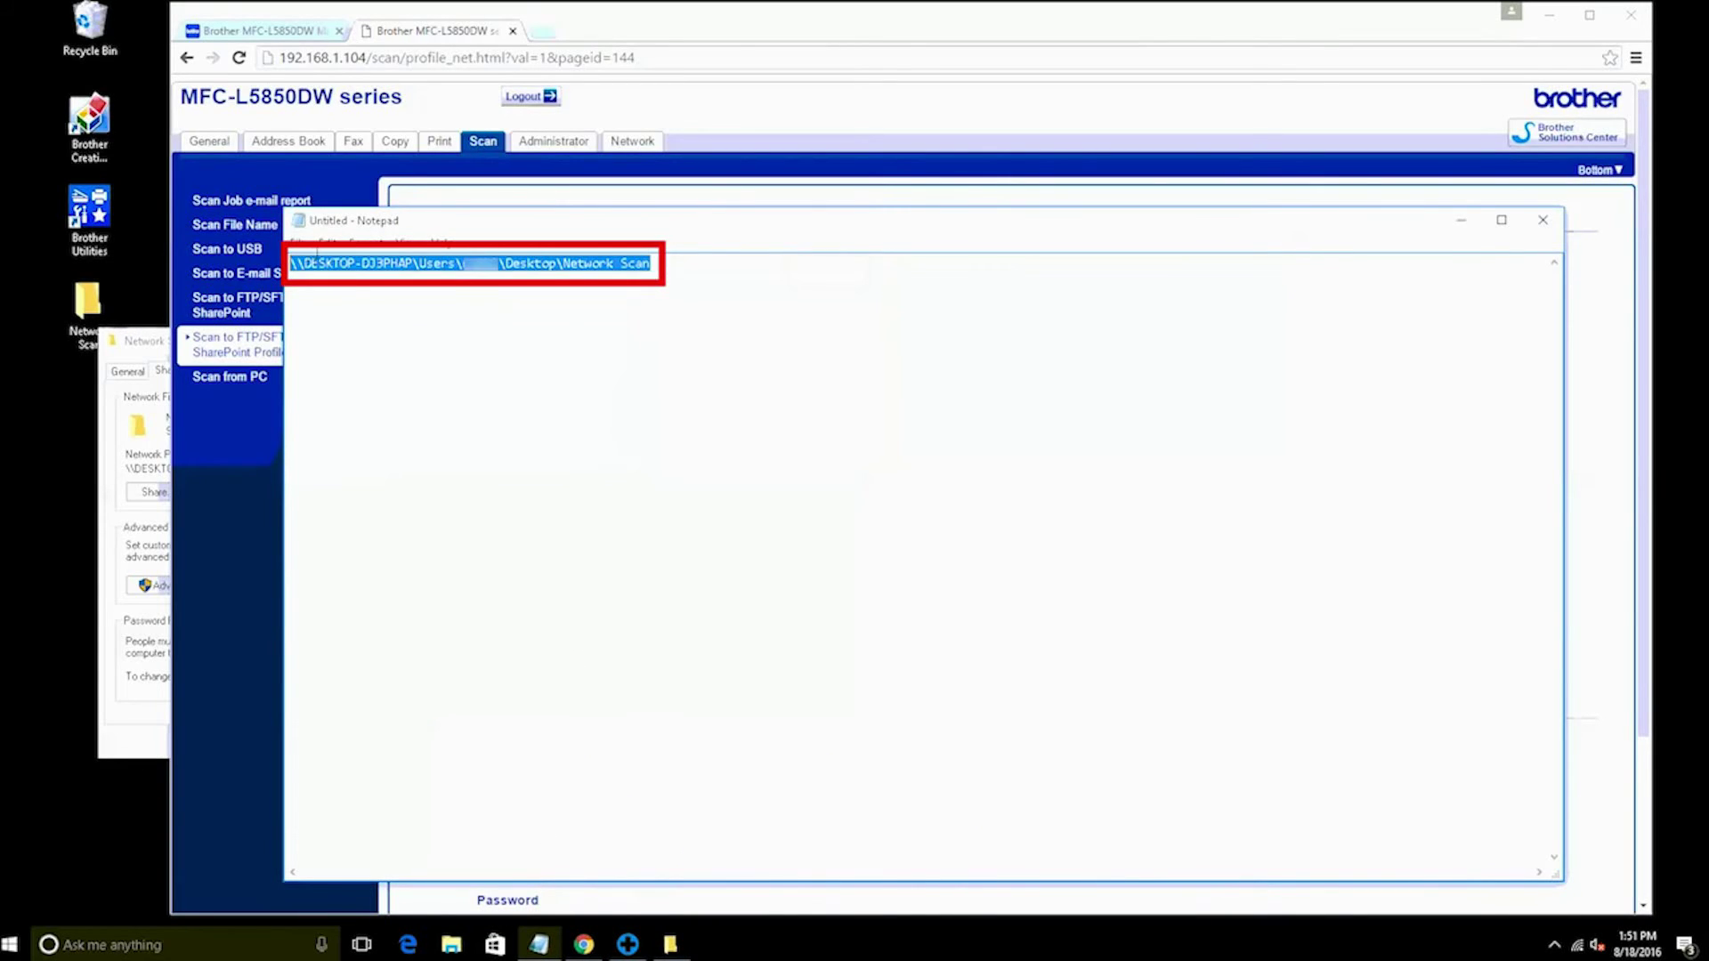
pyautogui.click(328, 243)
pyautogui.click(357, 310)
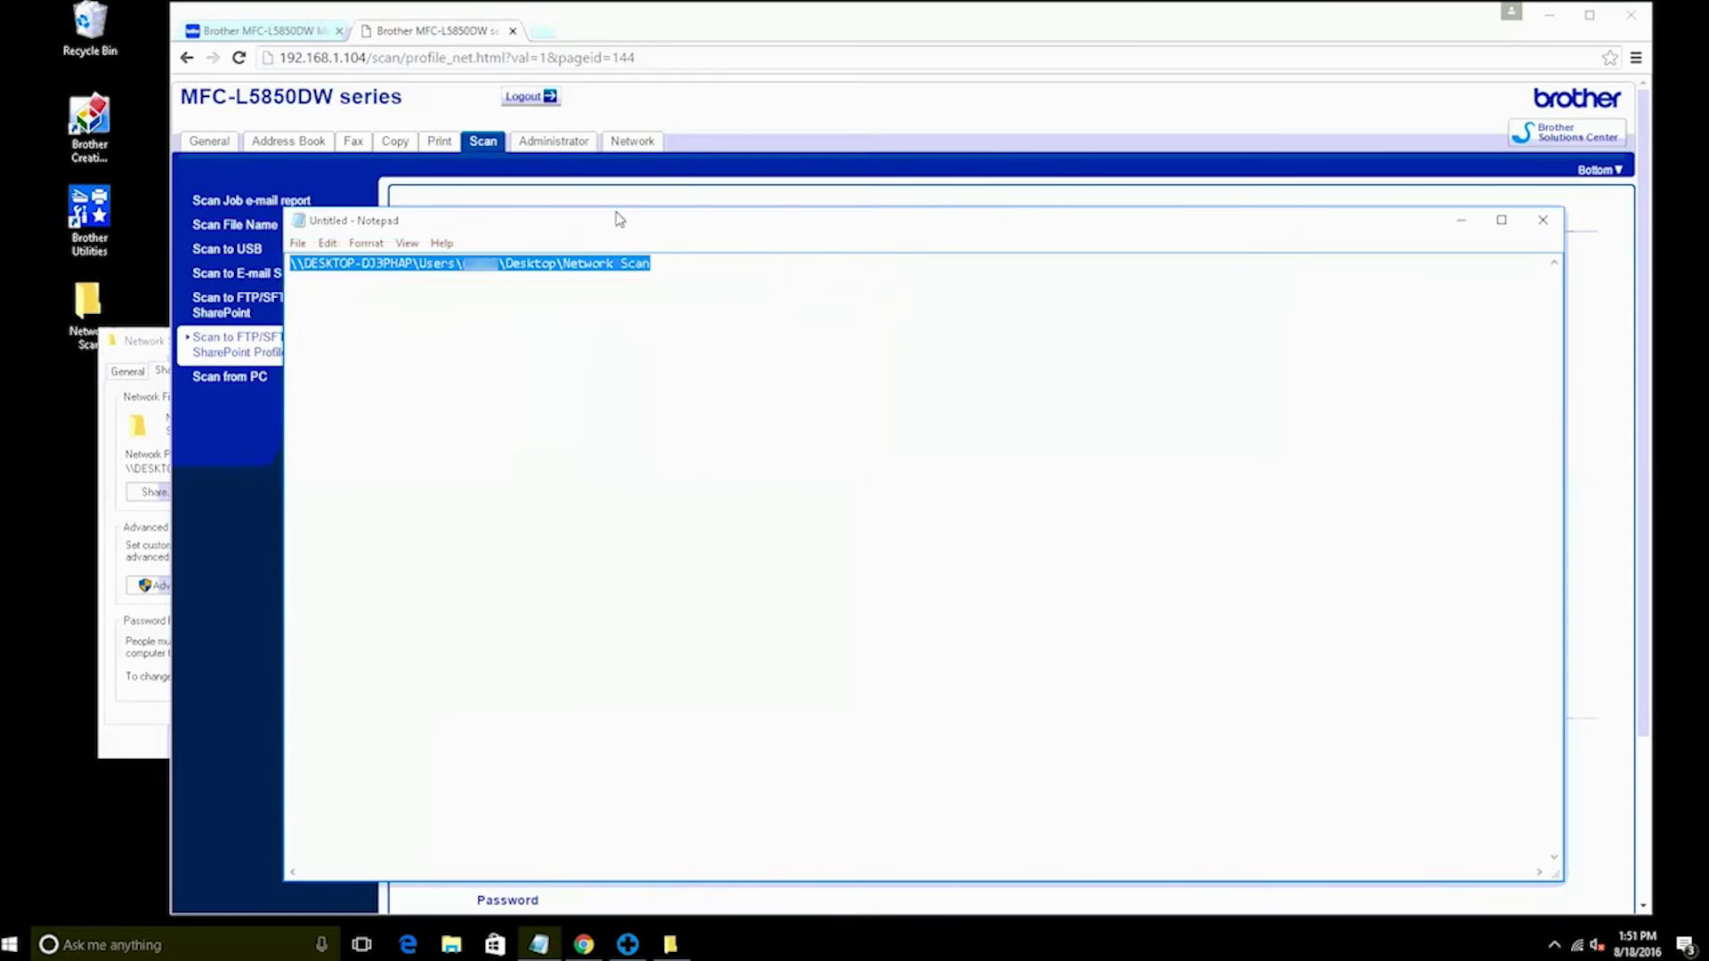
pyautogui.click(694, 174)
pyautogui.click(726, 300)
pyautogui.rightClick(726, 300)
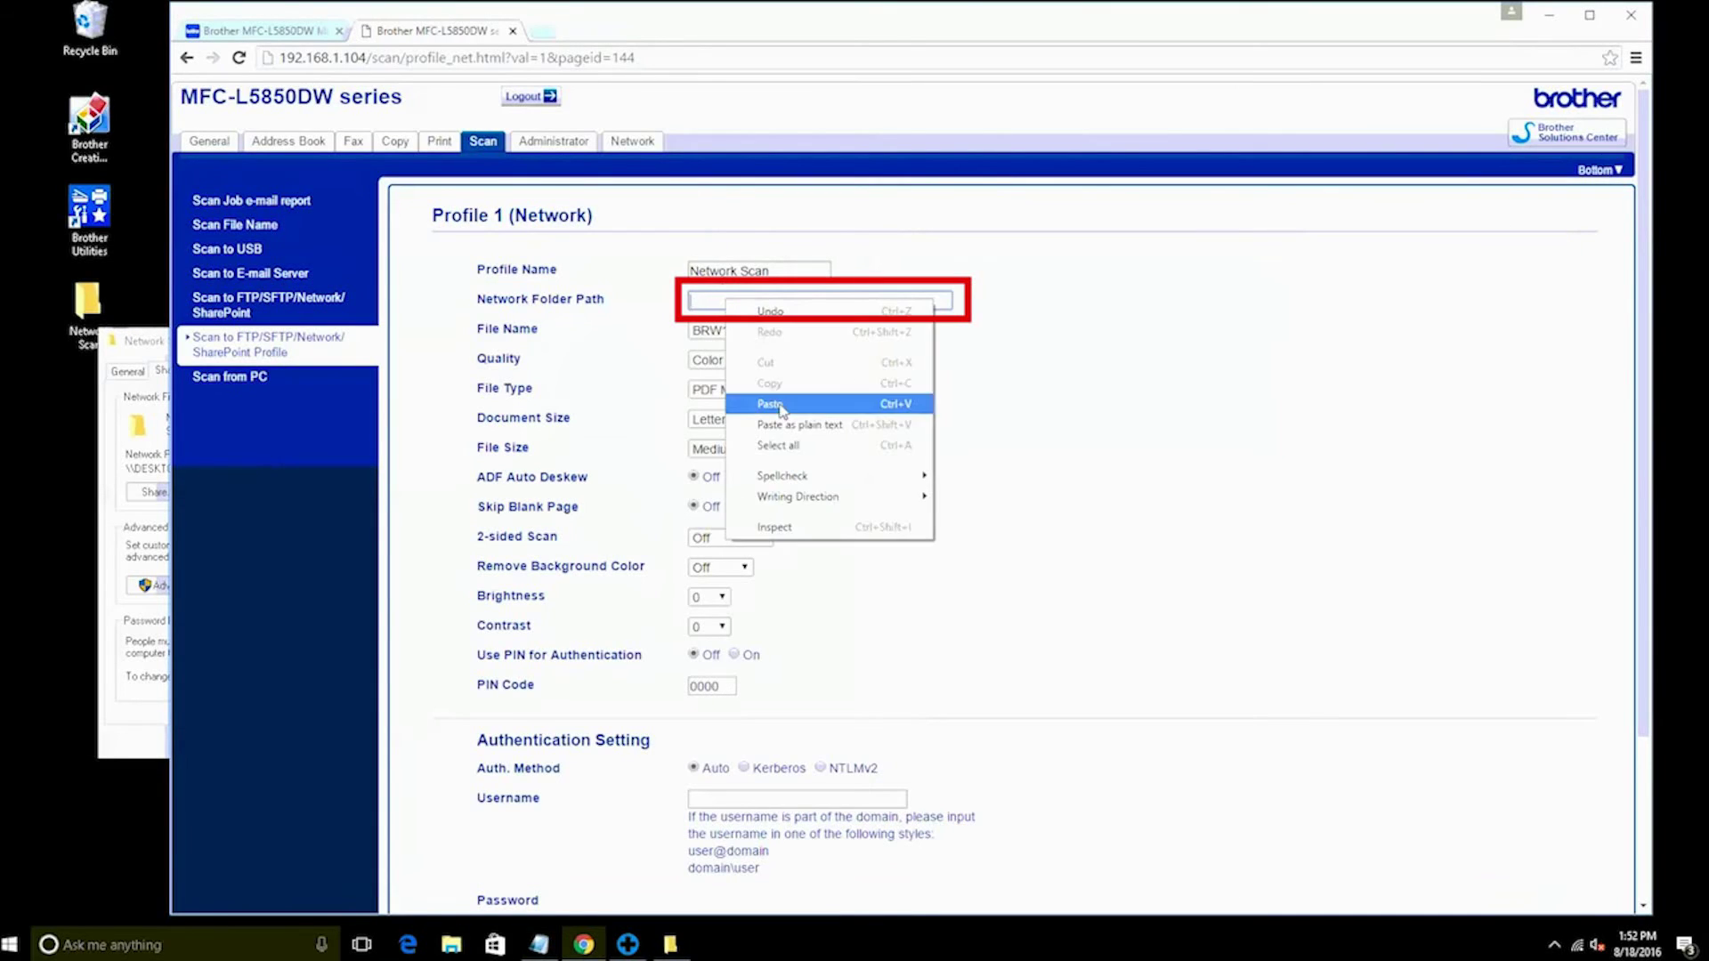
pyautogui.click(773, 402)
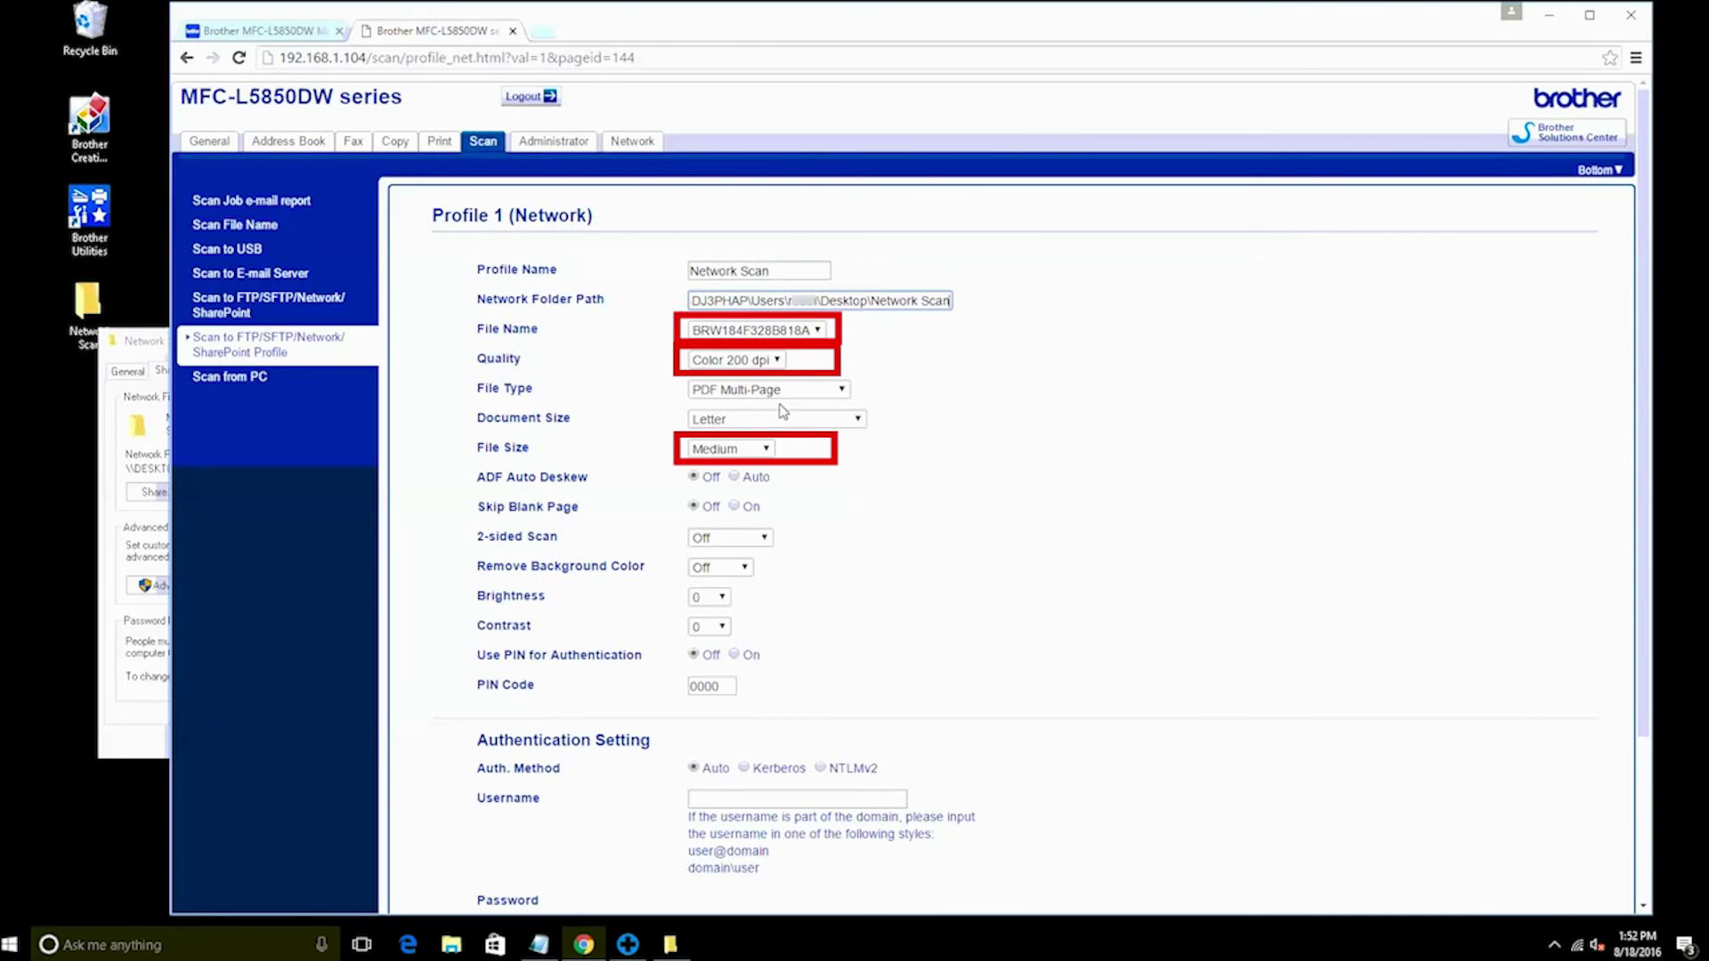
# Enter the account username, then the account password in both Password and Retype password
pyautogui.scroll(-3, 783, 411)
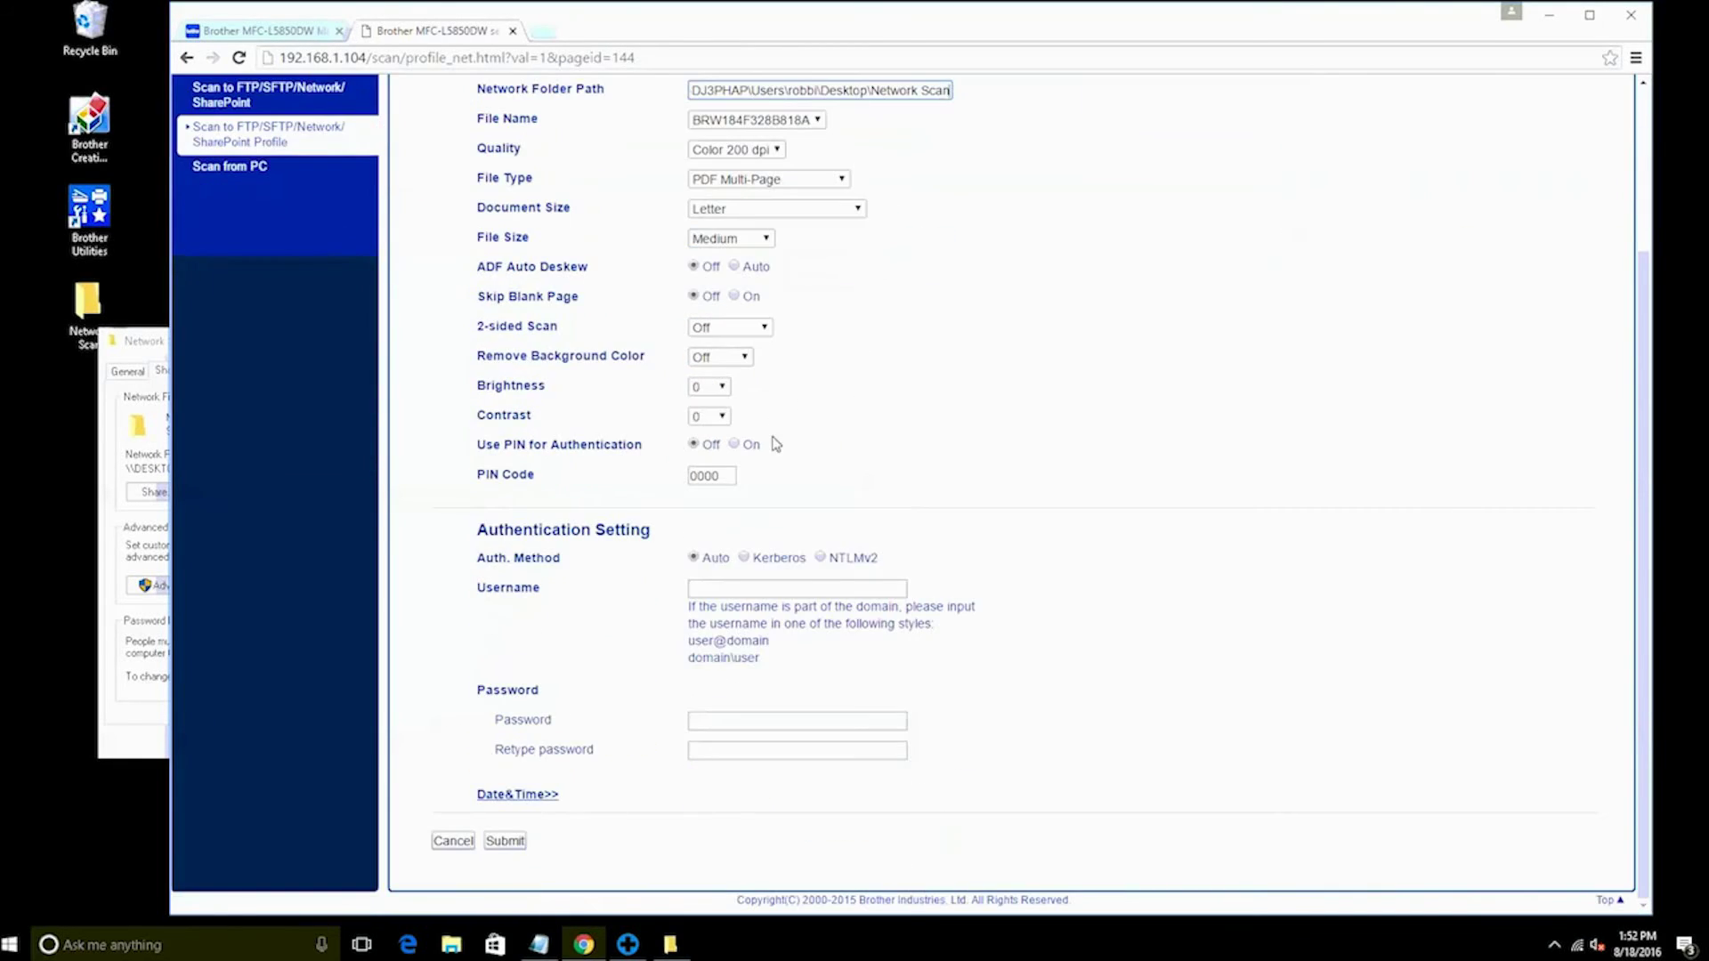
pyautogui.click(771, 590)
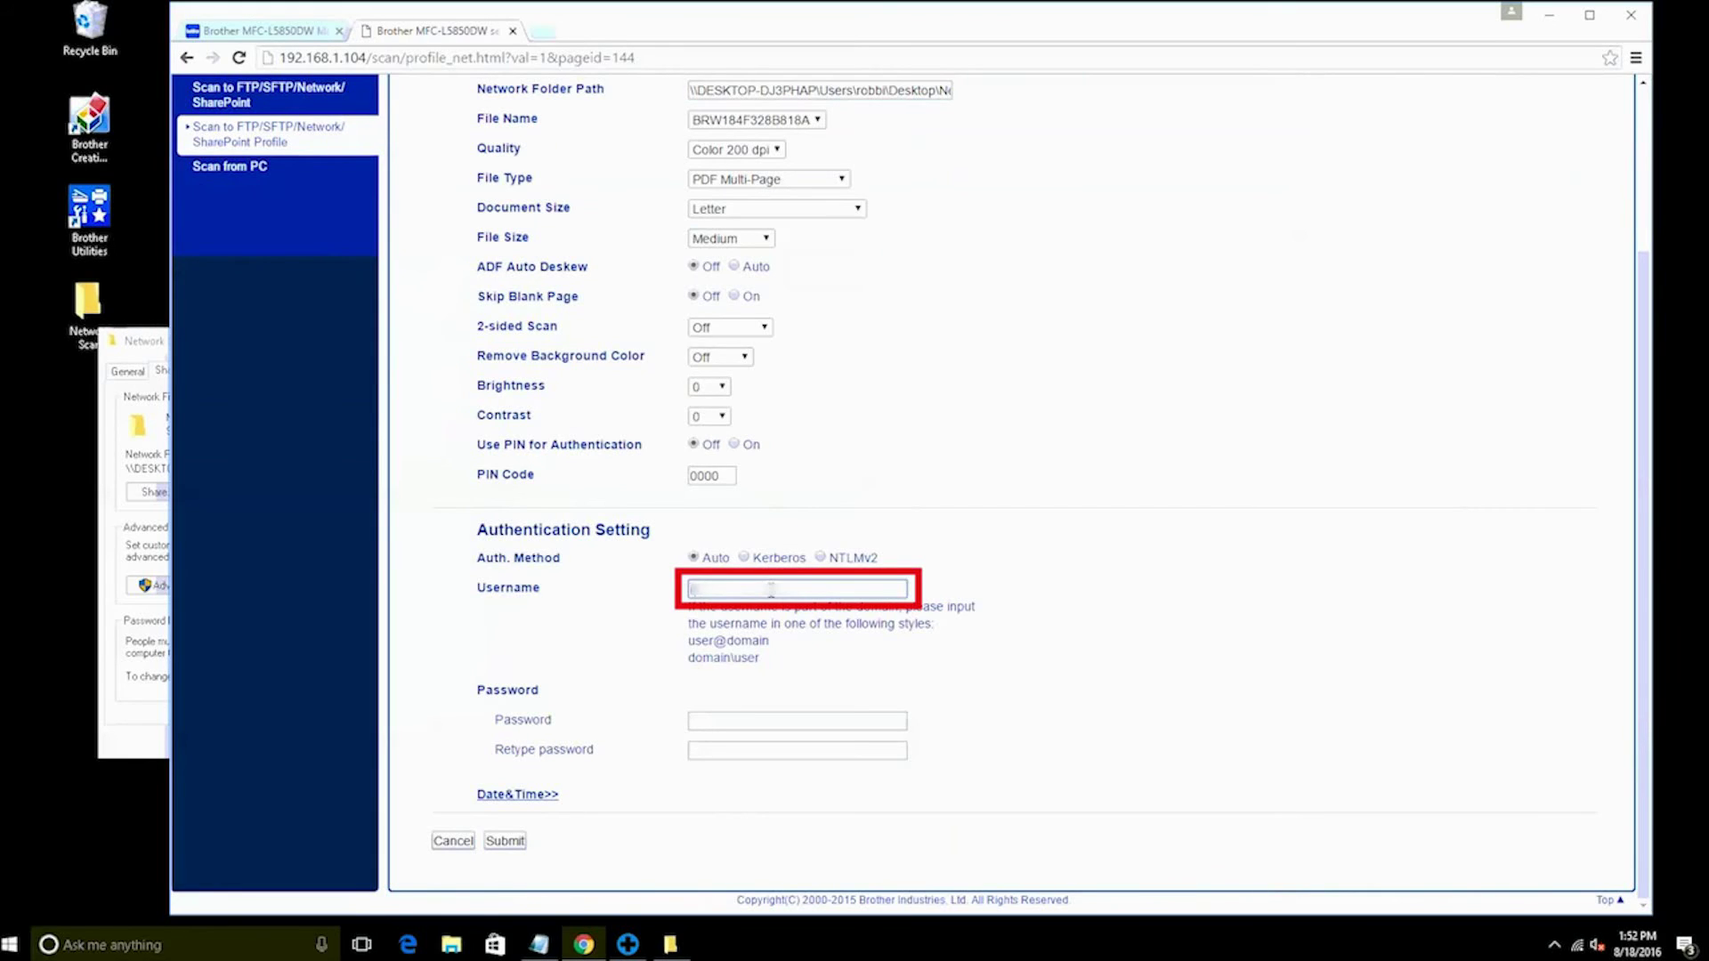
pyautogui.write('robbi@domain')
pyautogui.click(748, 722)
pyautogui.write('****')
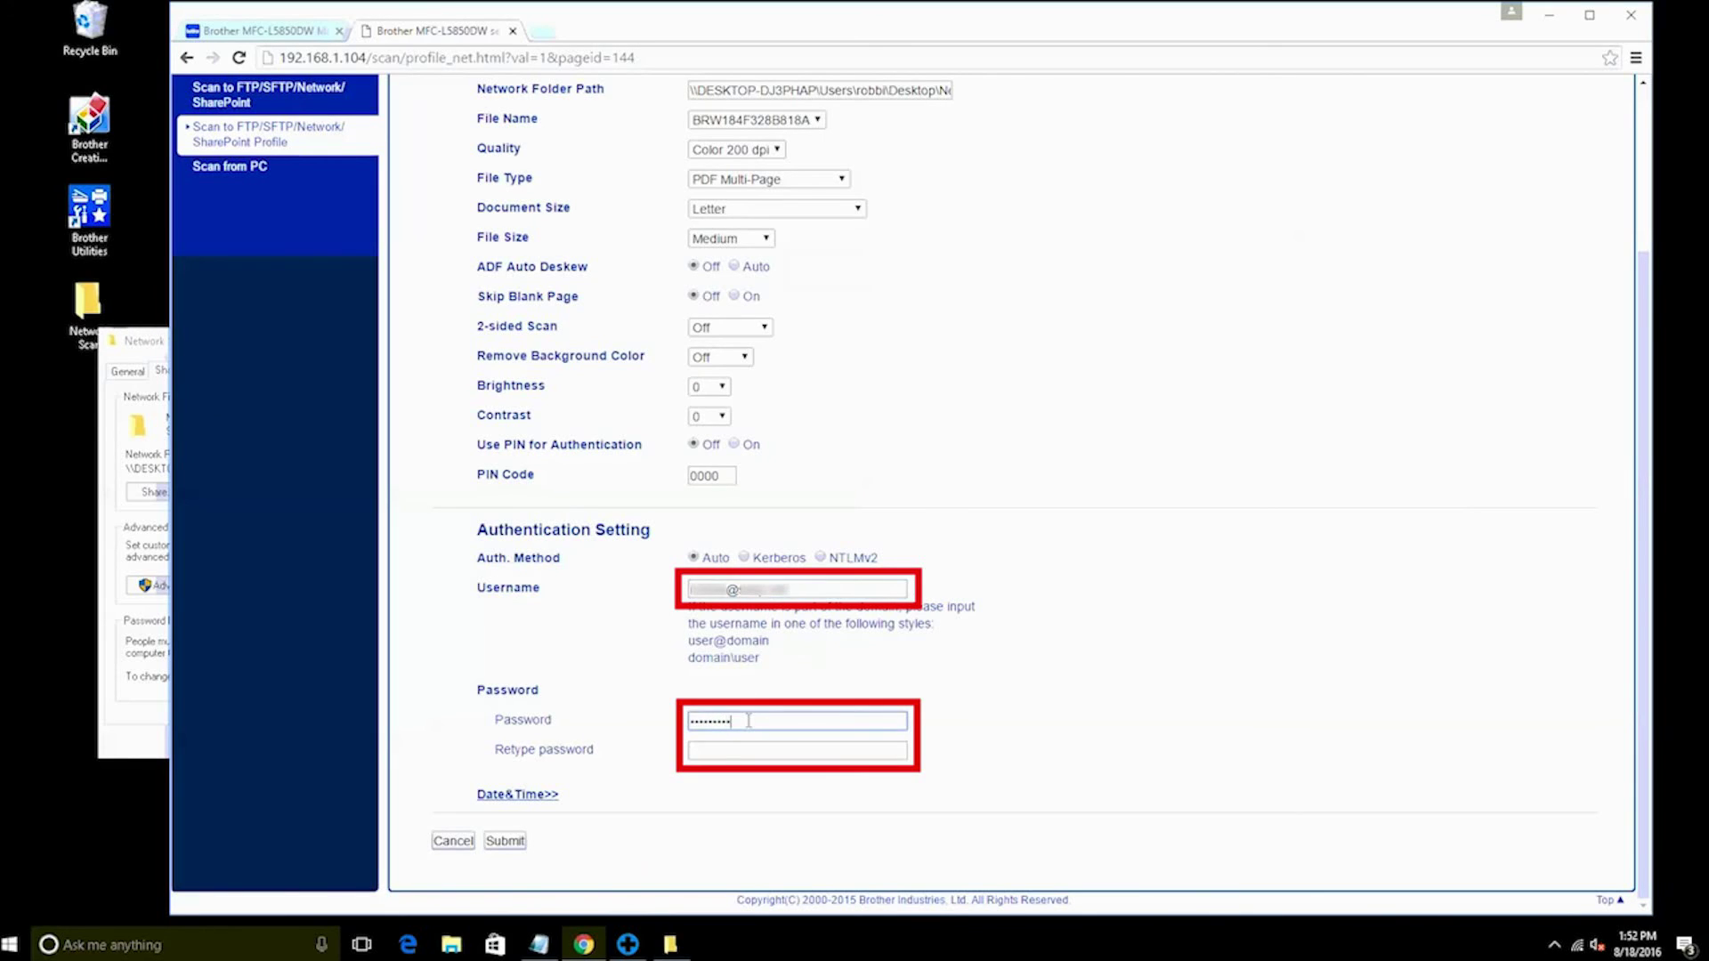
pyautogui.write('*')
pyautogui.click(748, 750)
pyautogui.write('**')
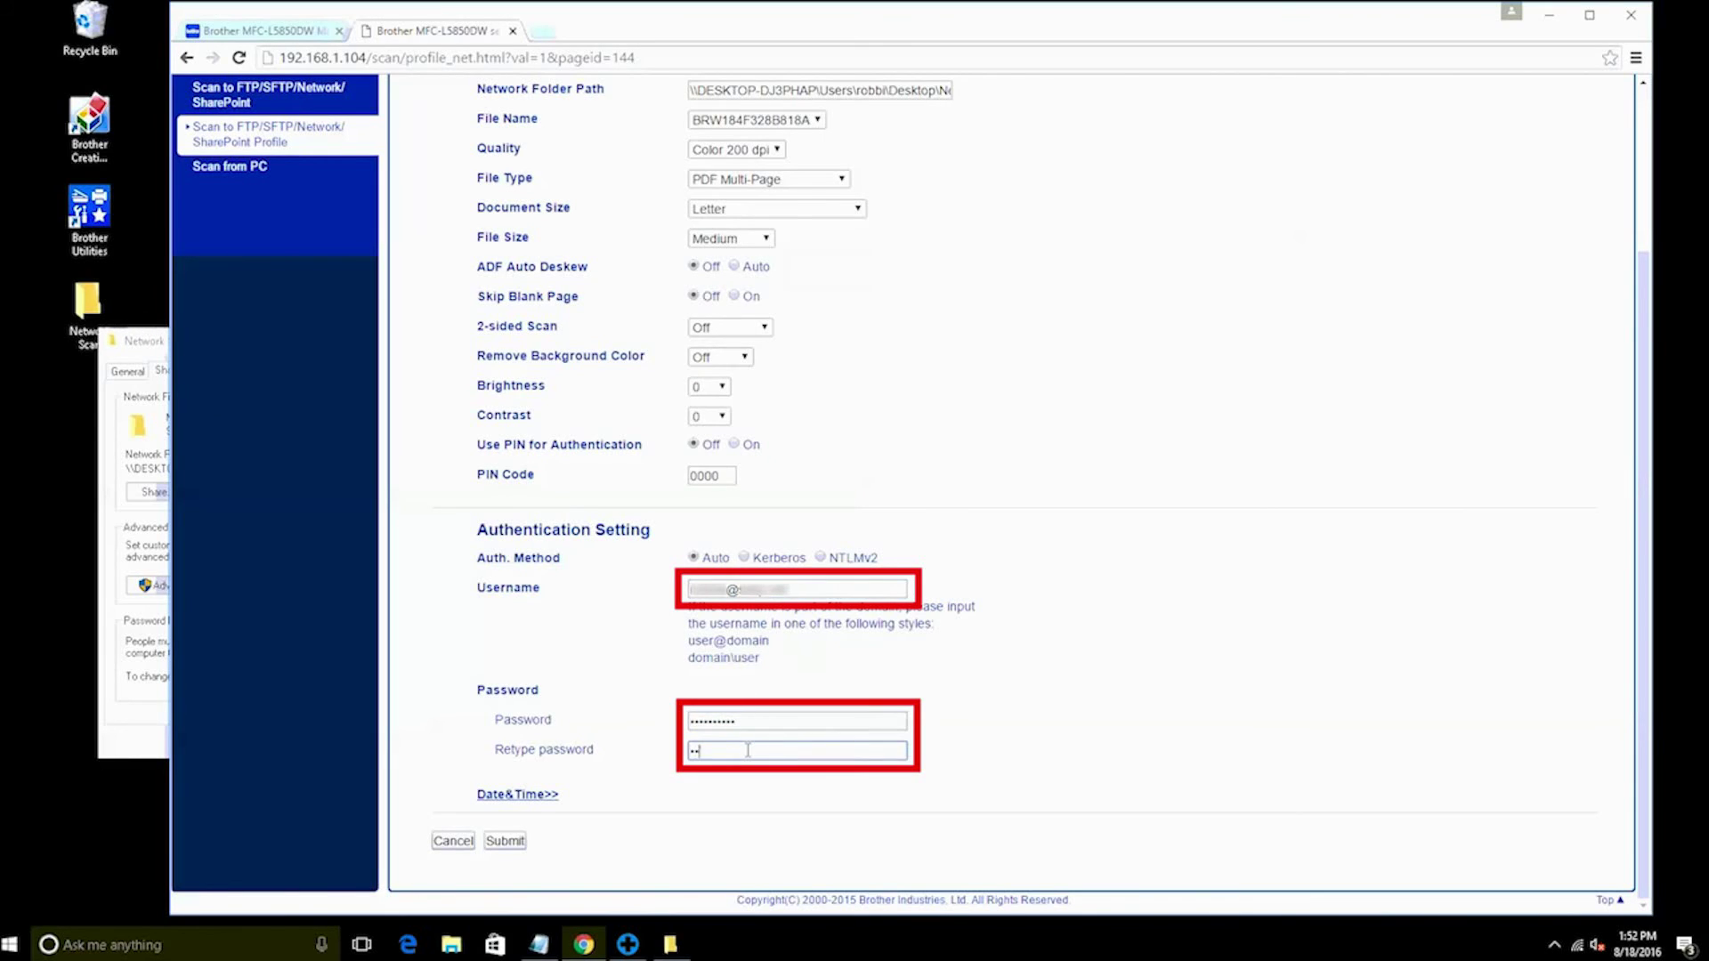
pyautogui.write('********')
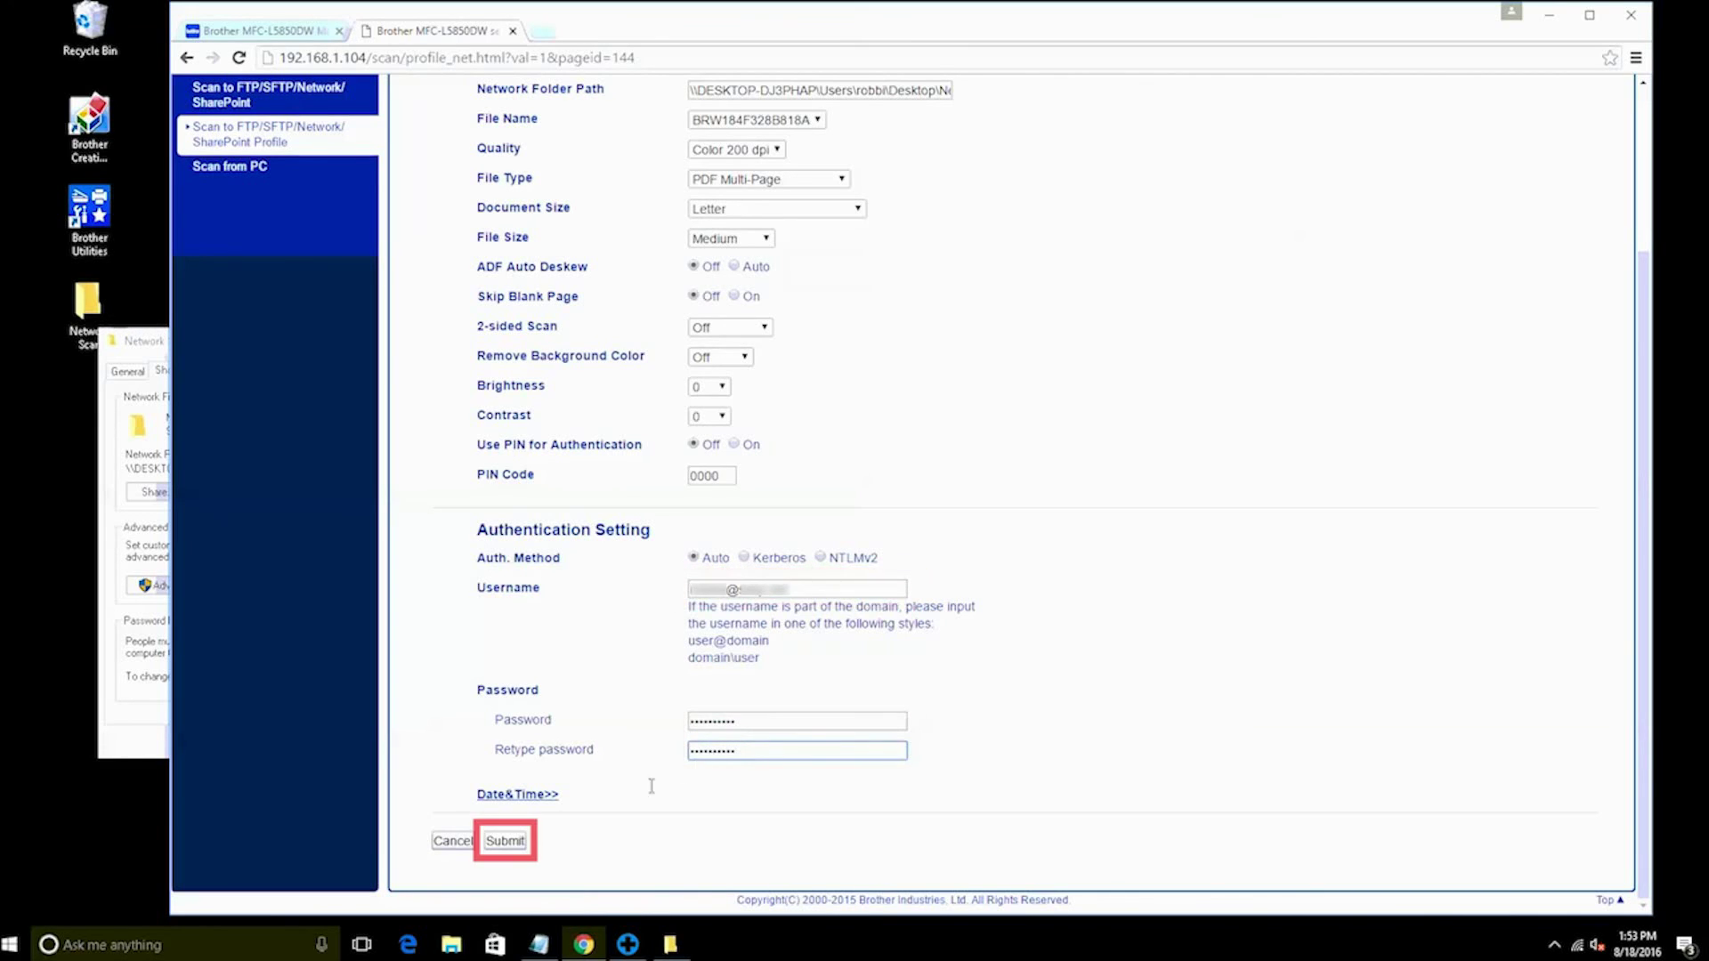
# Submit Profile 1 and confirm the Test Scan to Network
pyautogui.click(503, 842)
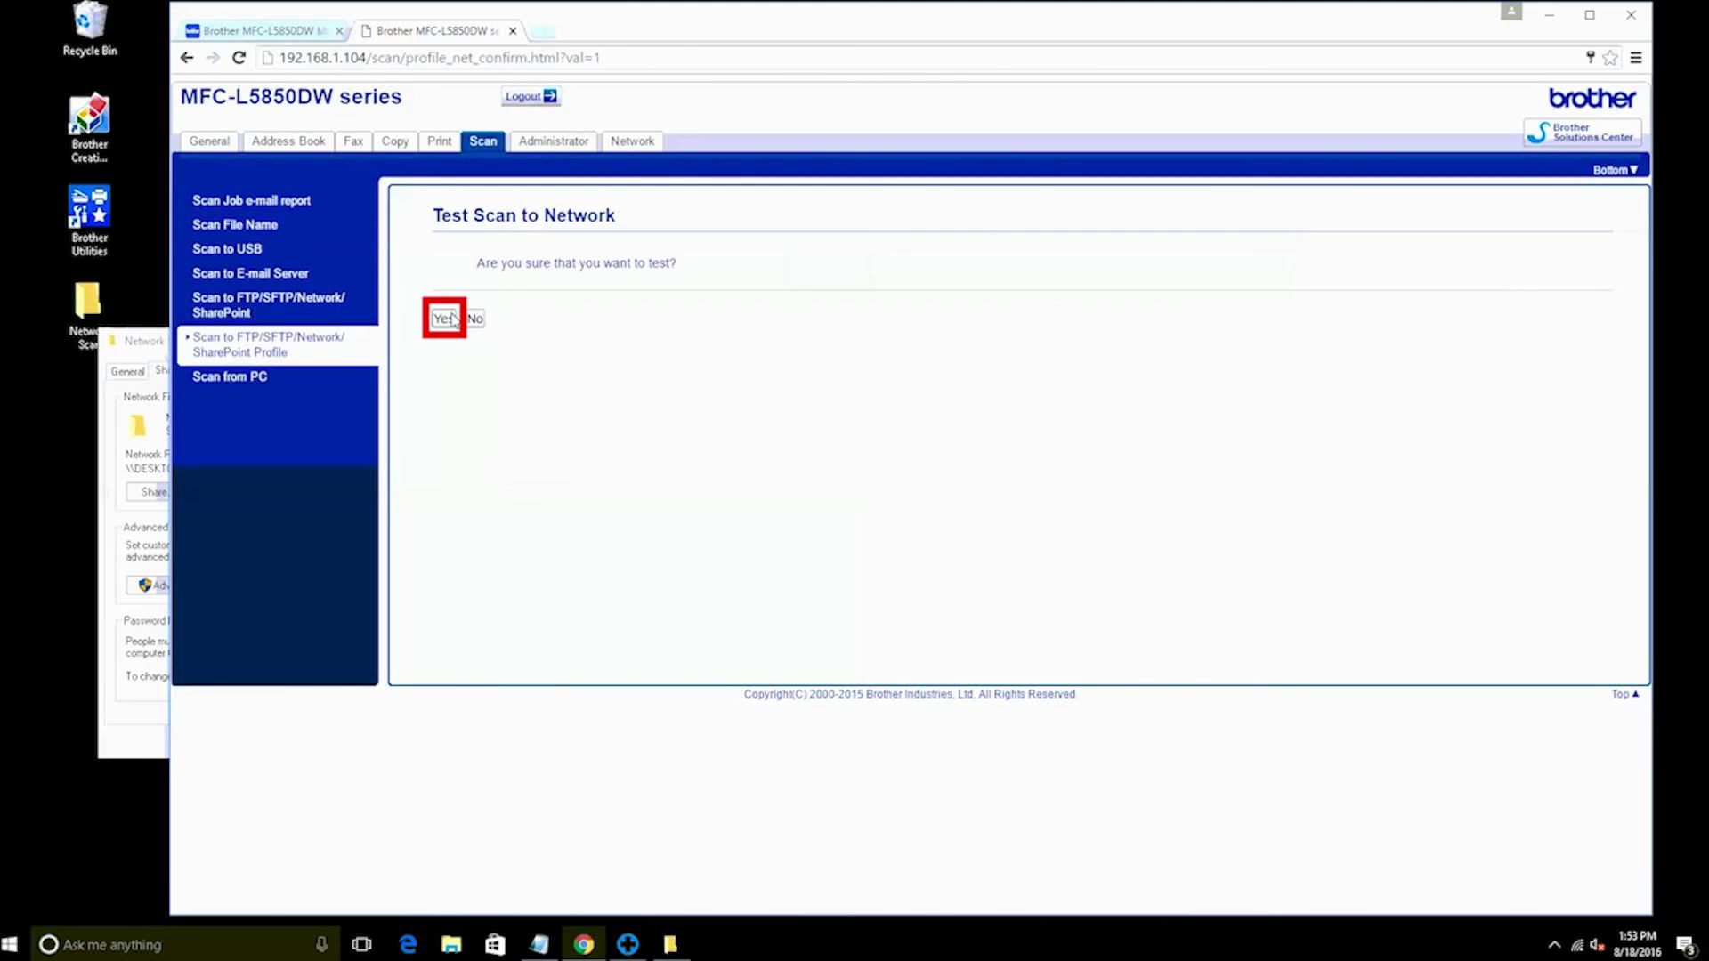
pyautogui.click(445, 319)
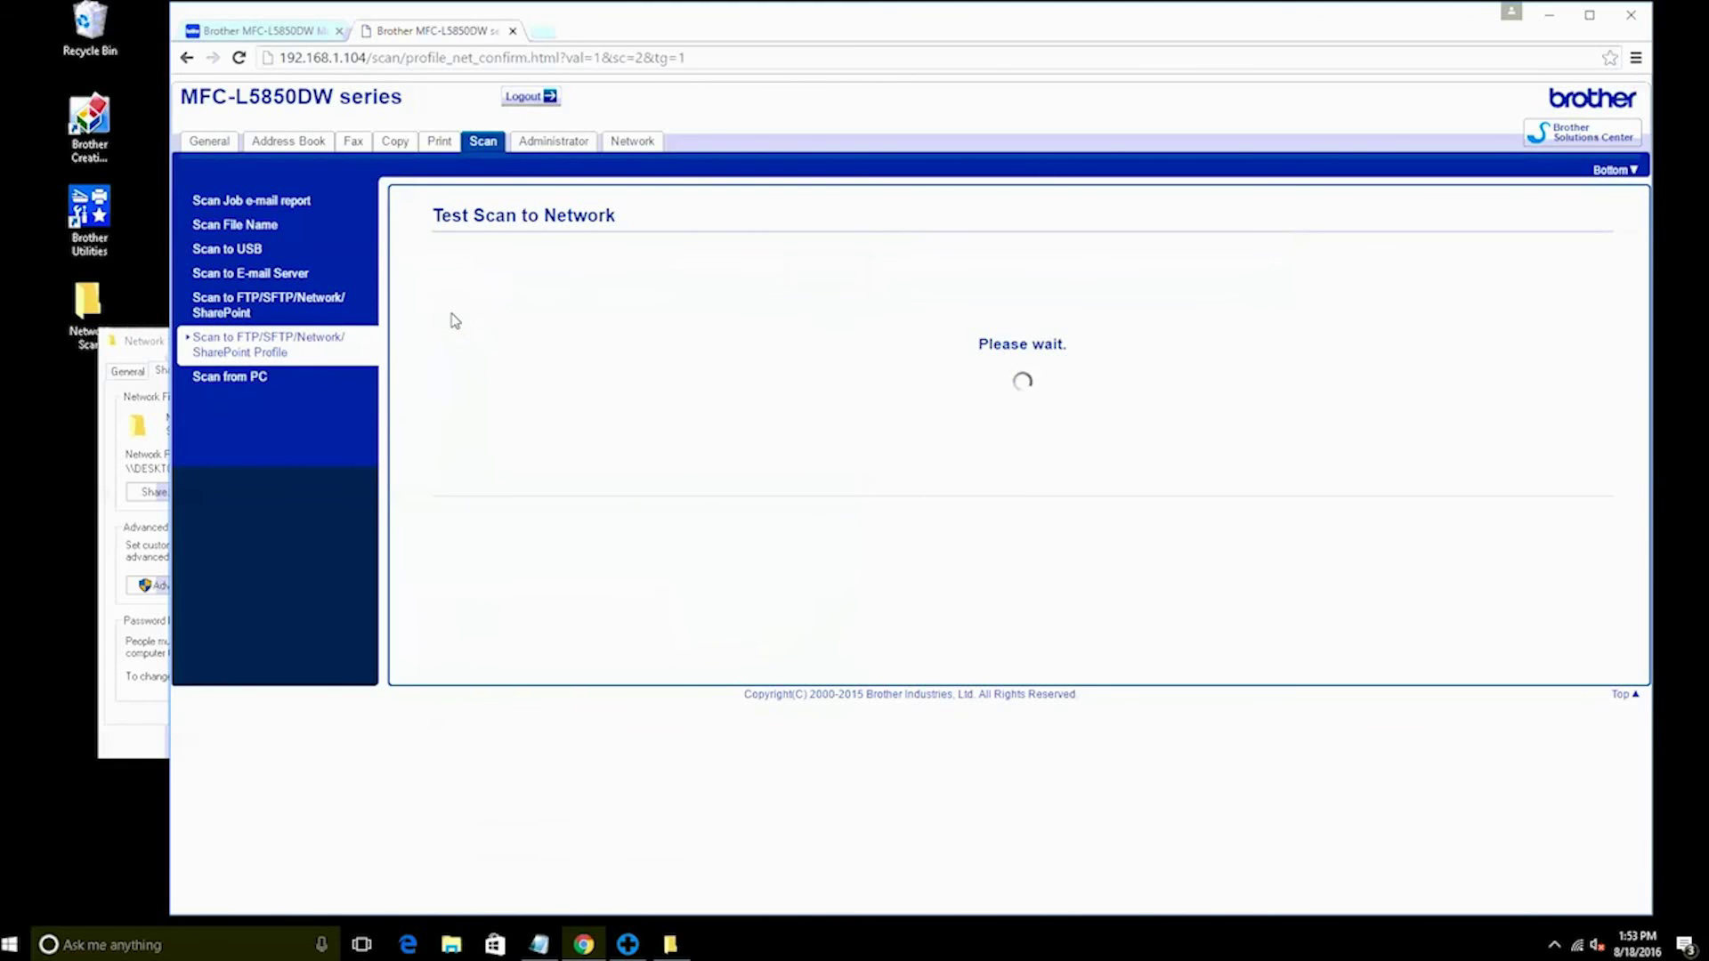